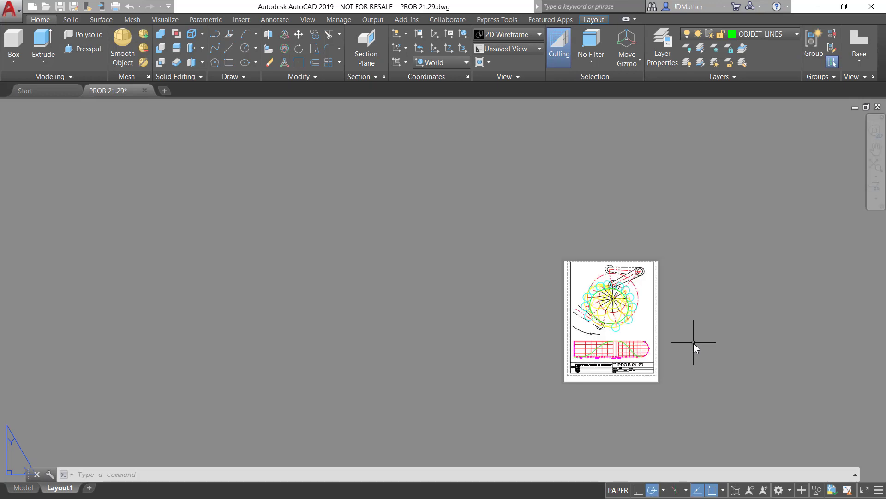
Draw two connected lines forming an inverted V about 39° wide in the blank area above the displacement diagram's rounded end
scroll(694, 343, "up", 5)
scroll(693, 343, "down", 4)
scroll(694, 343, "up", 3)
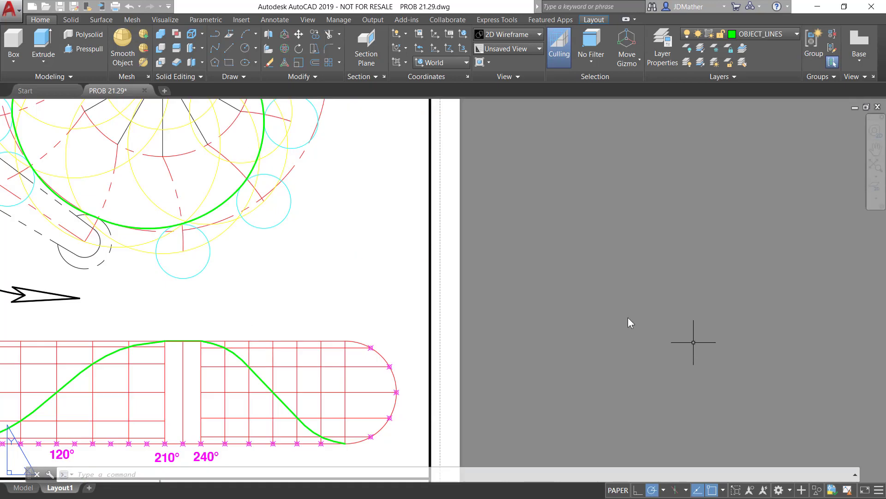
left_click(319, 309)
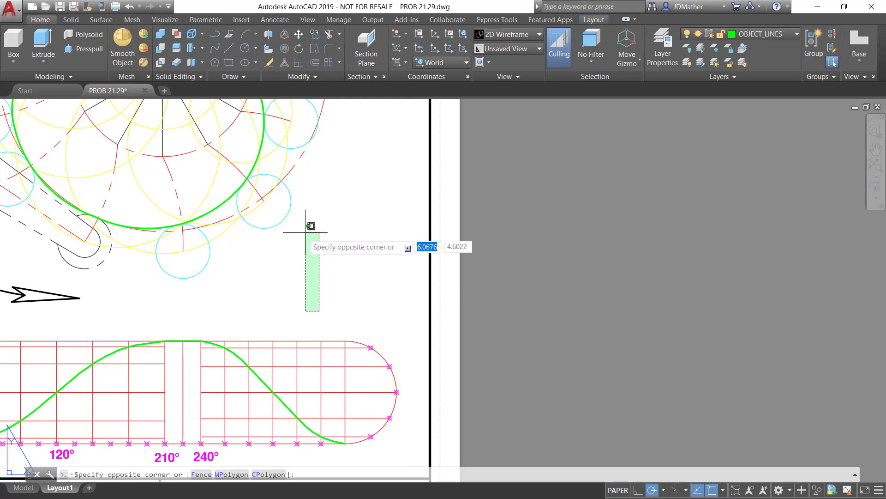
left_click(229, 48)
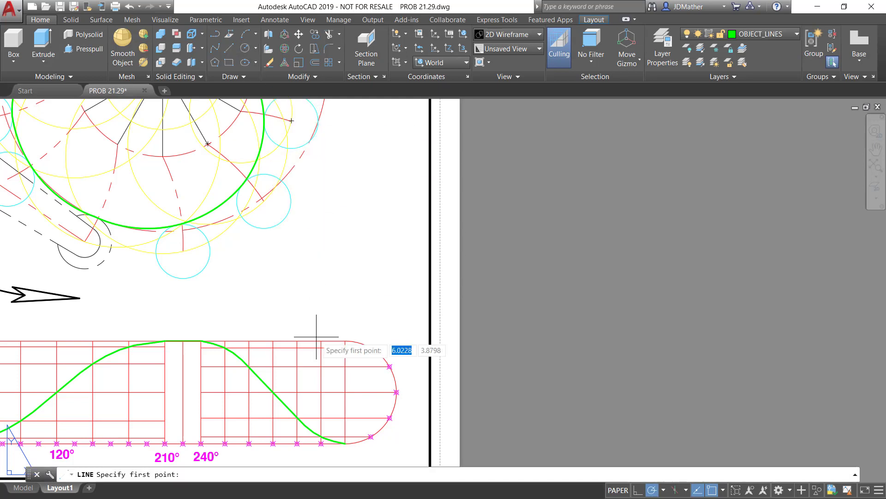
left_click(314, 302)
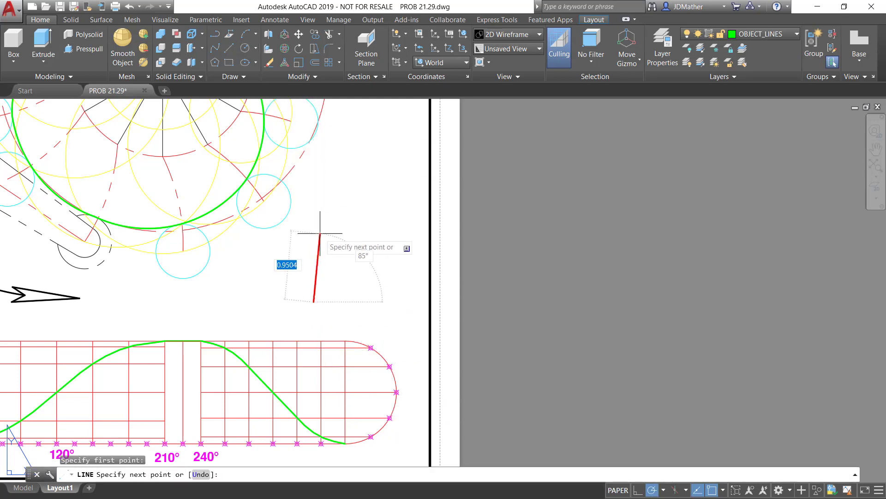
left_click(332, 228)
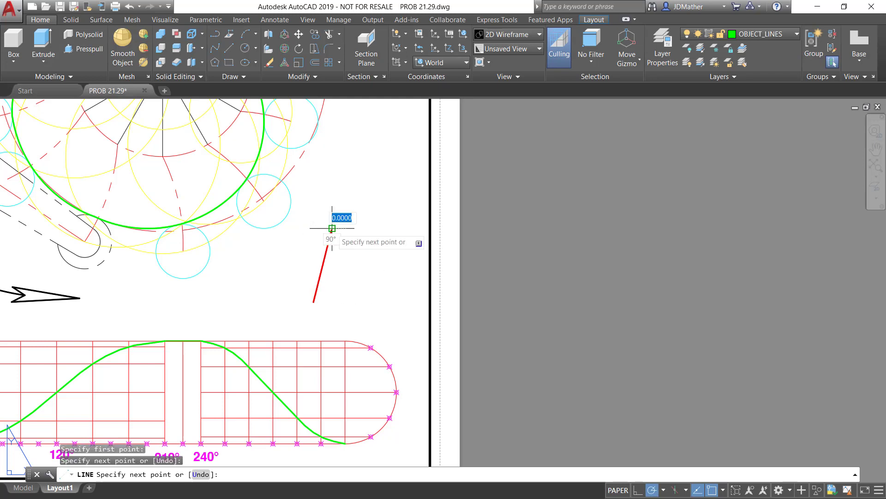
left_click(366, 301)
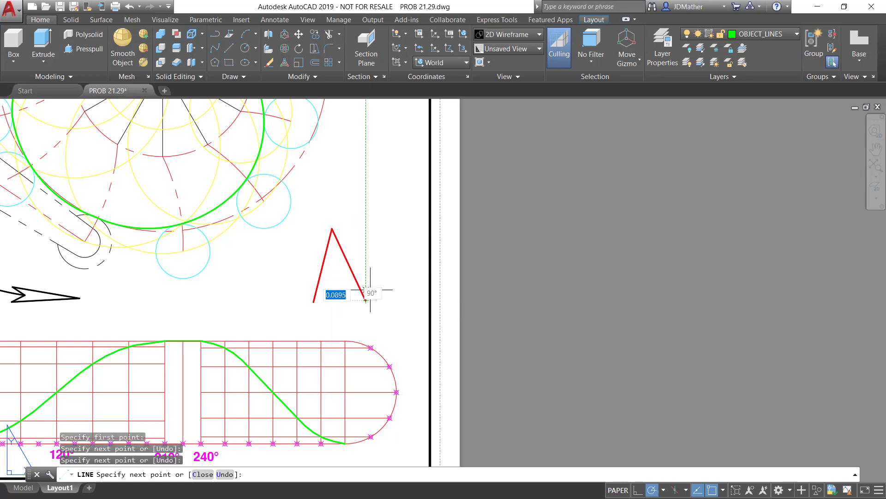
Add an angular dimension between the two V lines, placing its arc just below their open ends
left_click(275, 19)
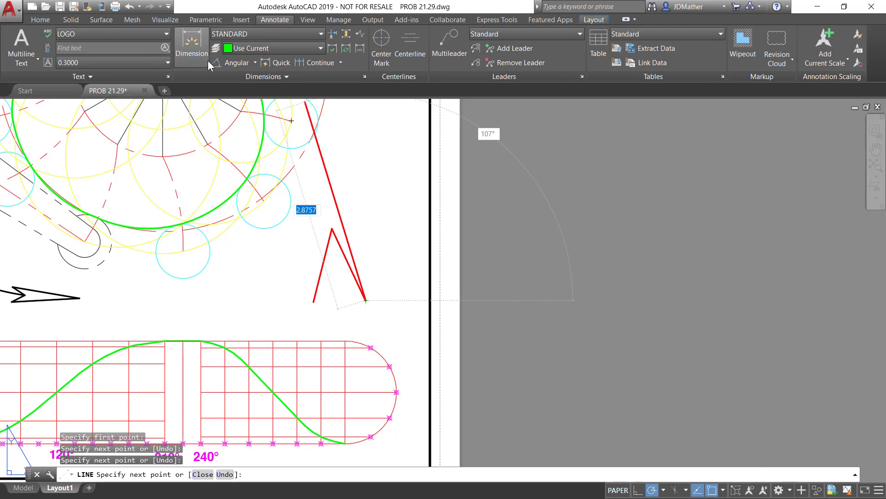
left_click(230, 62)
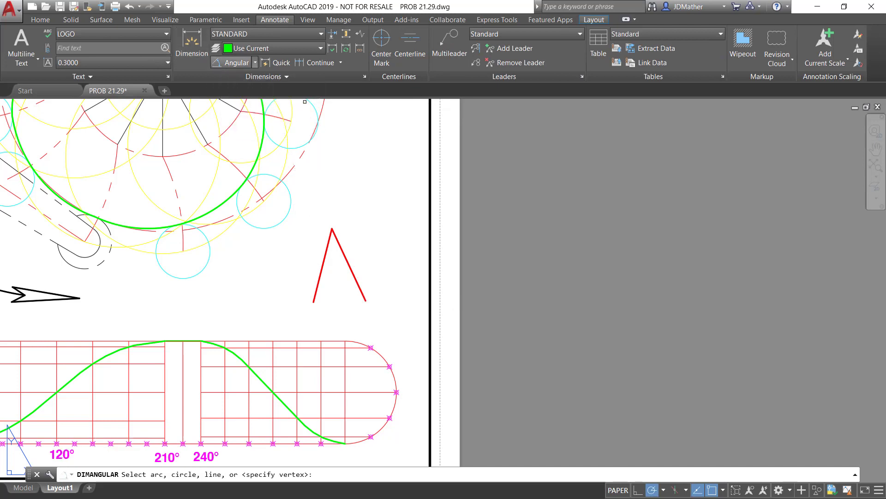
left_click(319, 290)
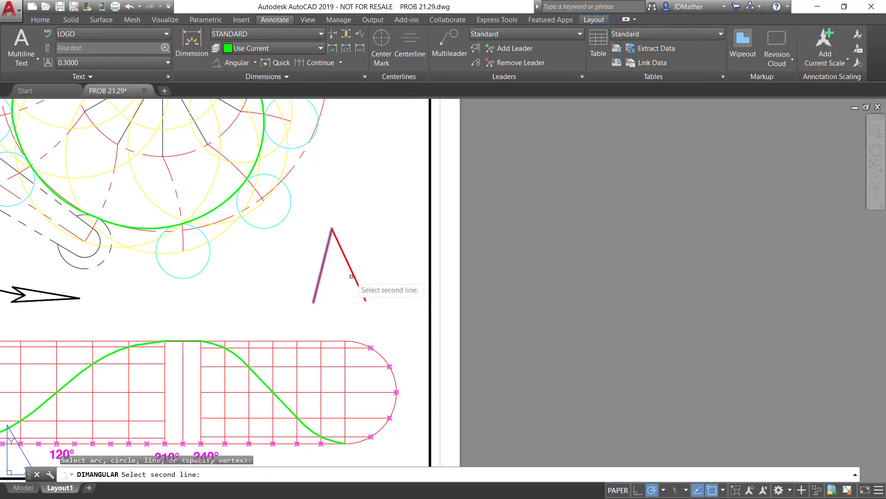
left_click(352, 276)
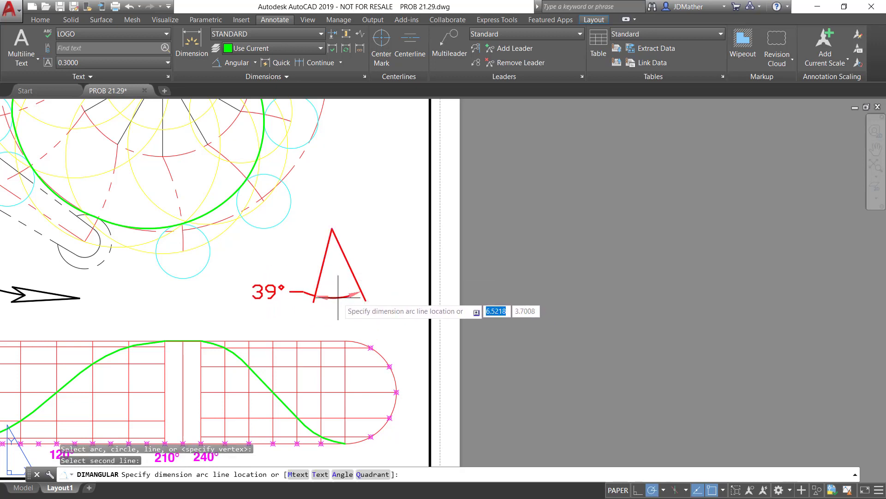
left_click(340, 305)
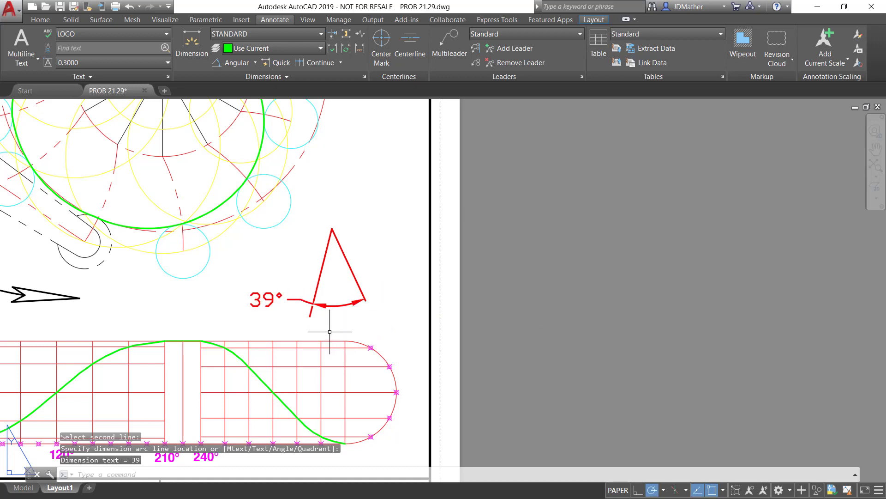
key("Escape")
left_click(393, 303)
left_click(311, 227)
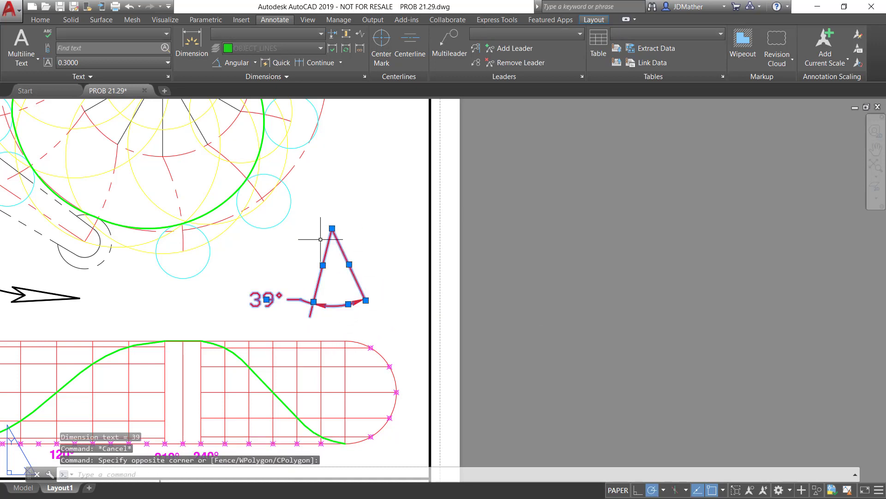
key("Escape")
key("Escape")
left_click(326, 243)
left_click(348, 243)
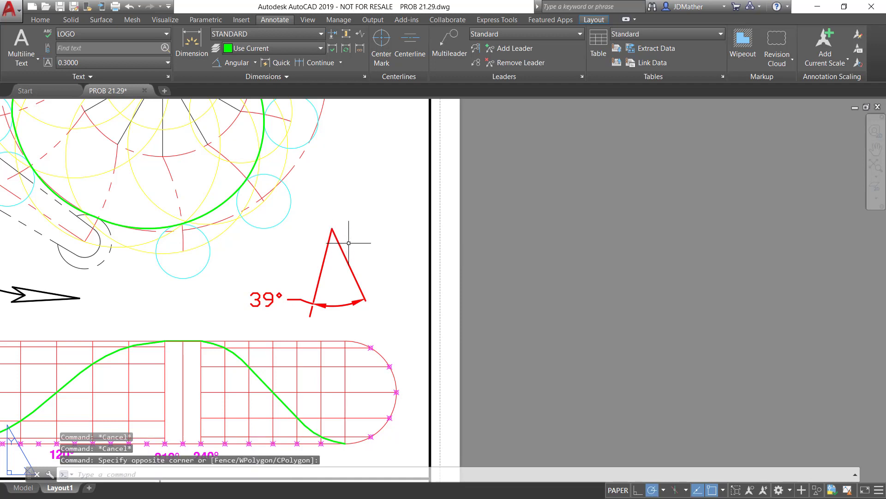
Erase both lines of the inverted V, keeping the angular dimension
left_click(348, 245)
left_click(337, 238)
key("Delete")
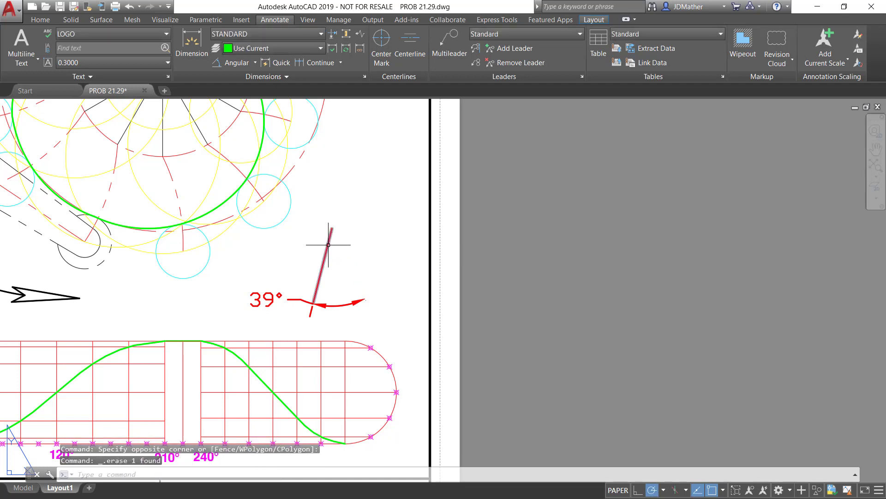
left_click(328, 245)
key("Delete")
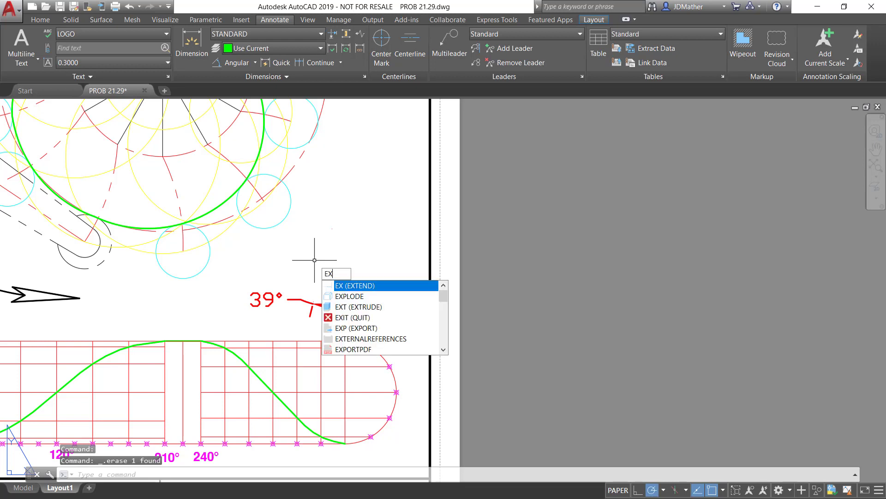
Explode the angular dimension and erase its short extension line stub
left_click(326, 297)
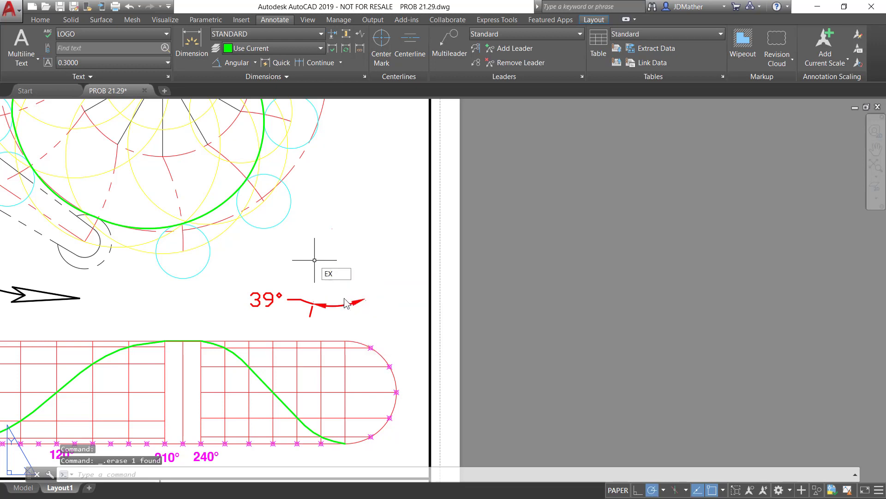
left_click(318, 305)
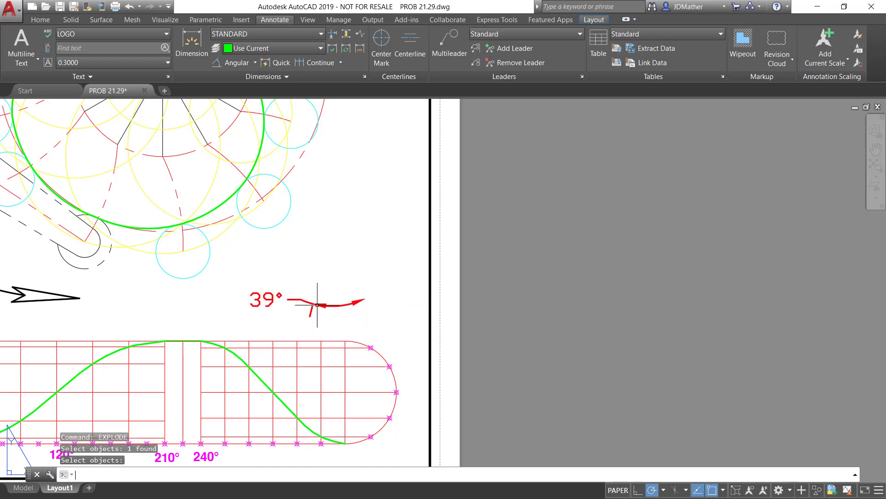
key("Return")
left_click(312, 310)
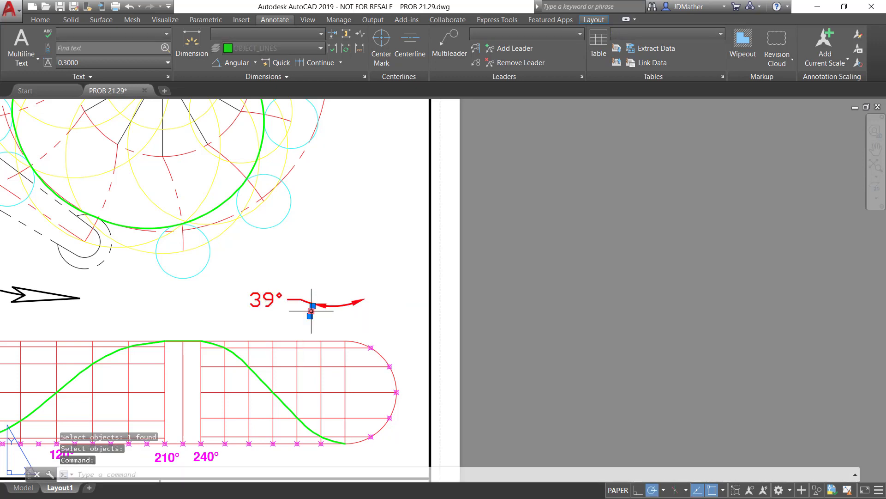
key("Delete")
left_click(307, 301)
mouse_move(307, 301)
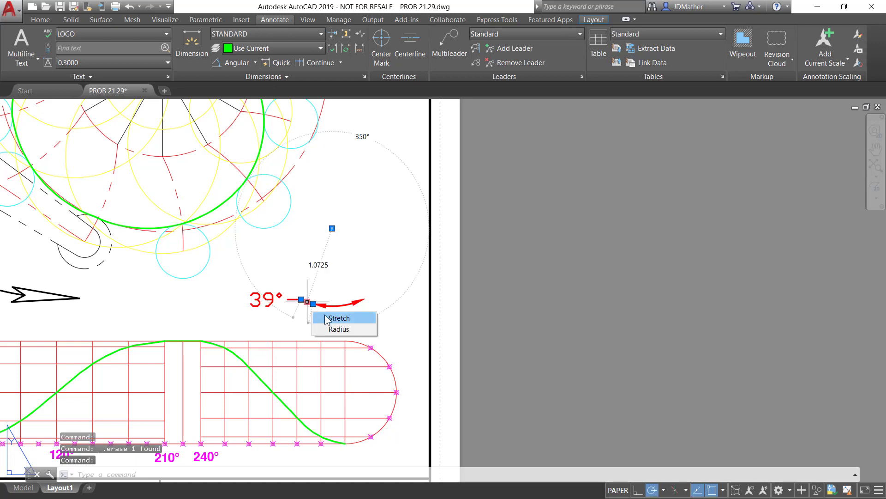
left_click(337, 236)
key("Delete")
key("Escape")
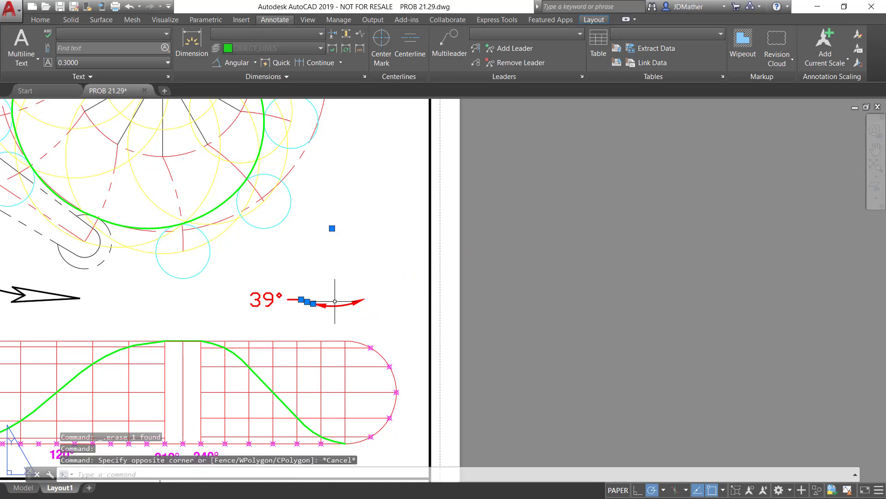
left_click(311, 304)
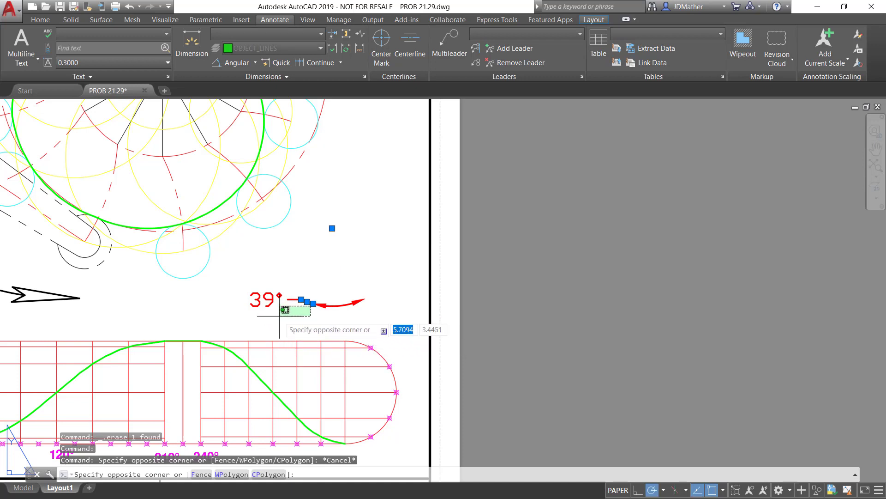
key("Escape")
key("Escape")
Erase the horizontal dash beside the 39° text and the short arc segment connecting it to the arrowhead
left_click(298, 299)
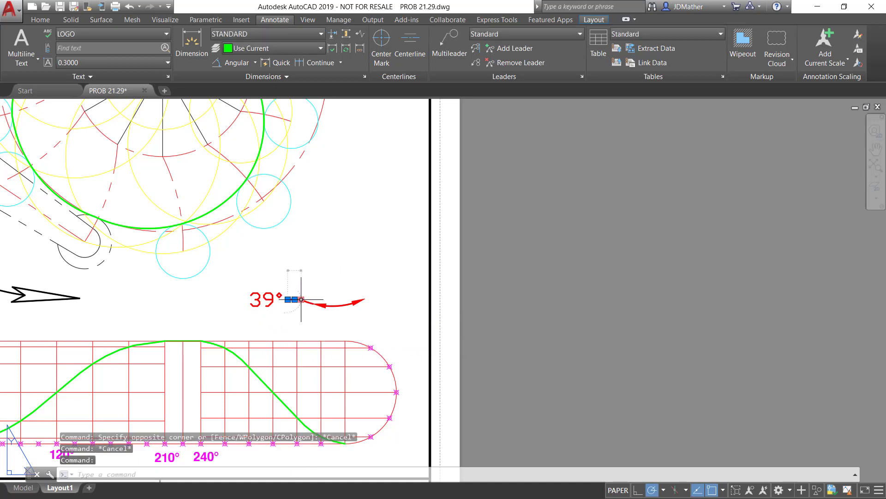
mouse_move(301, 299)
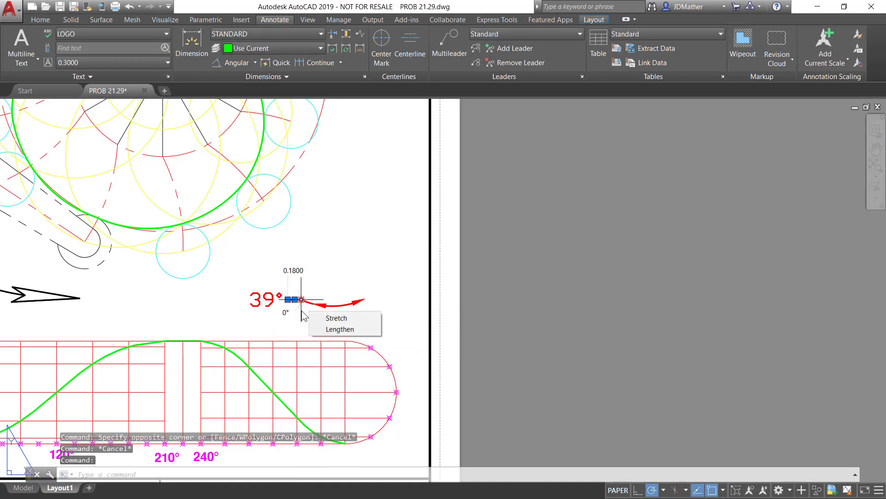
right_click(303, 315)
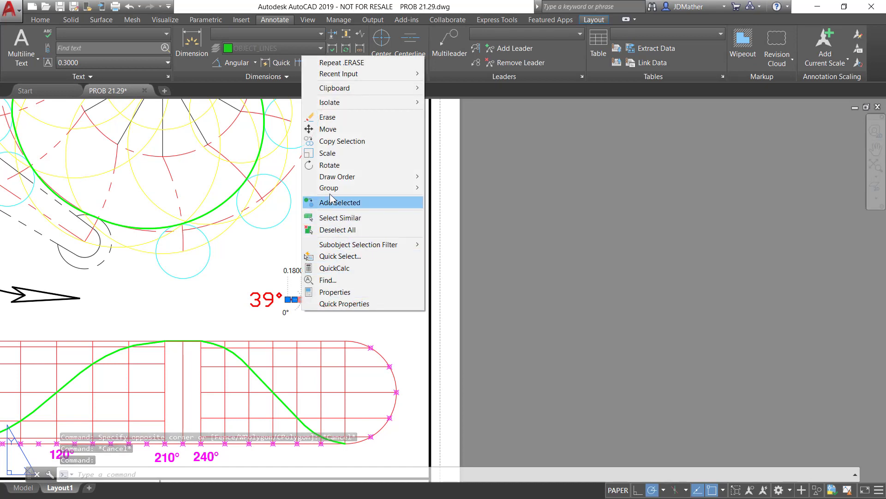
left_click(335, 122)
left_click(311, 303)
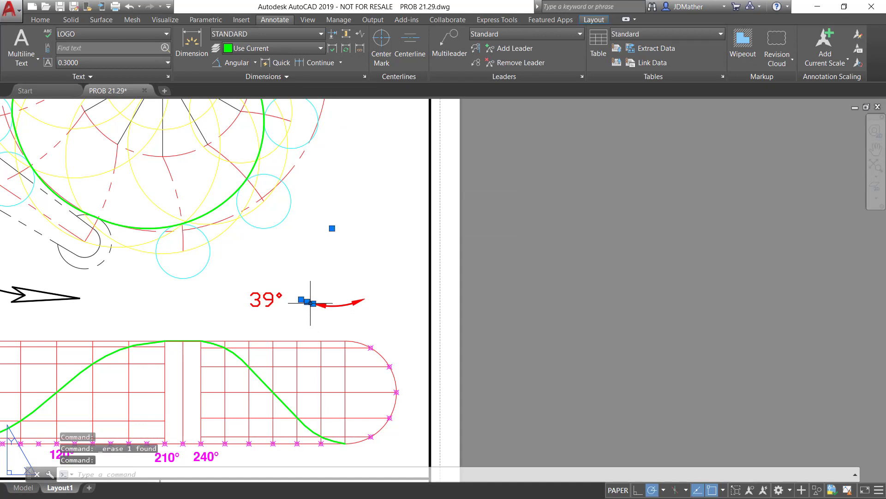
right_click(310, 303)
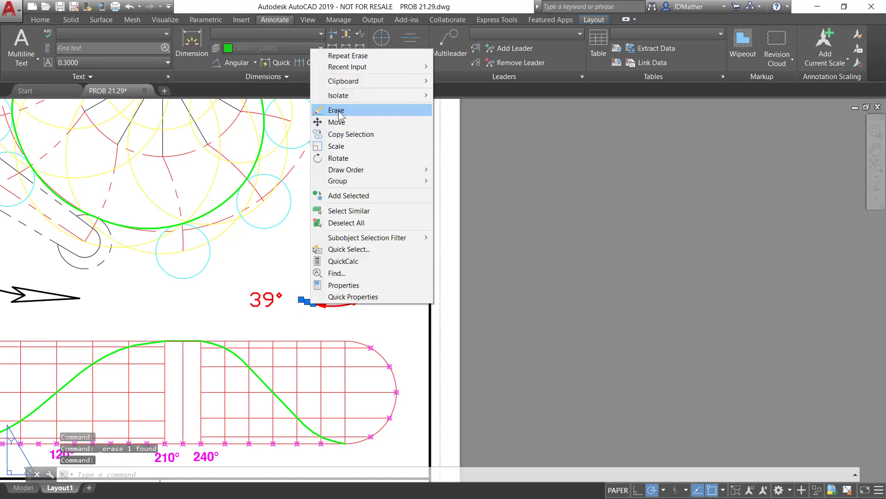
left_click(336, 110)
Erase the arrowhead at the arc's end nearest the 39° text, leaving a single-headed curved arrow
left_click_drag(313, 294, 335, 316)
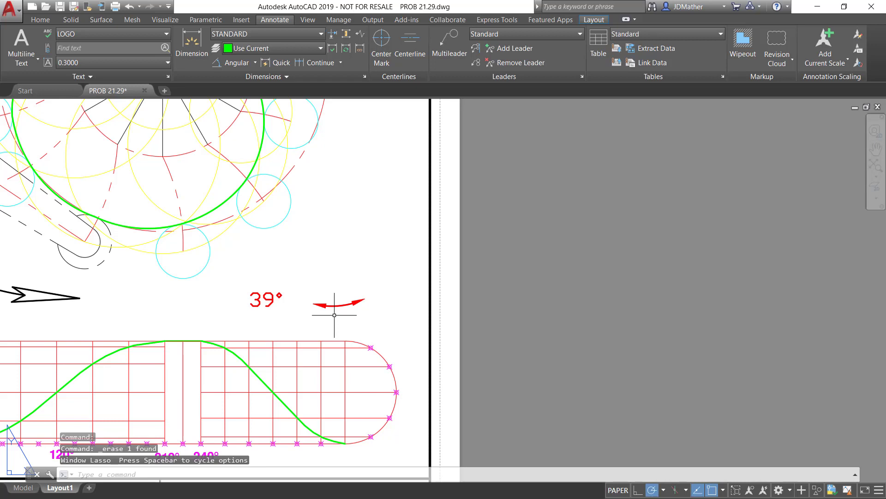
left_click(306, 289)
left_click(332, 314)
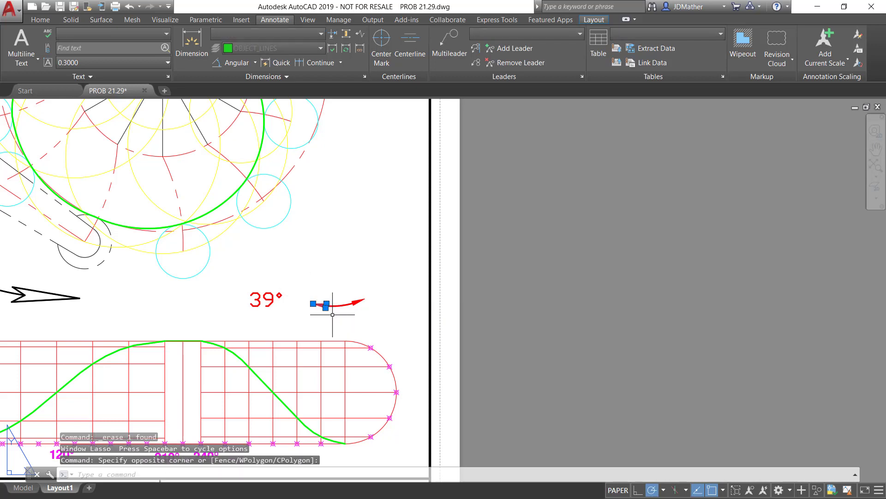
right_click(332, 314)
left_click(348, 119)
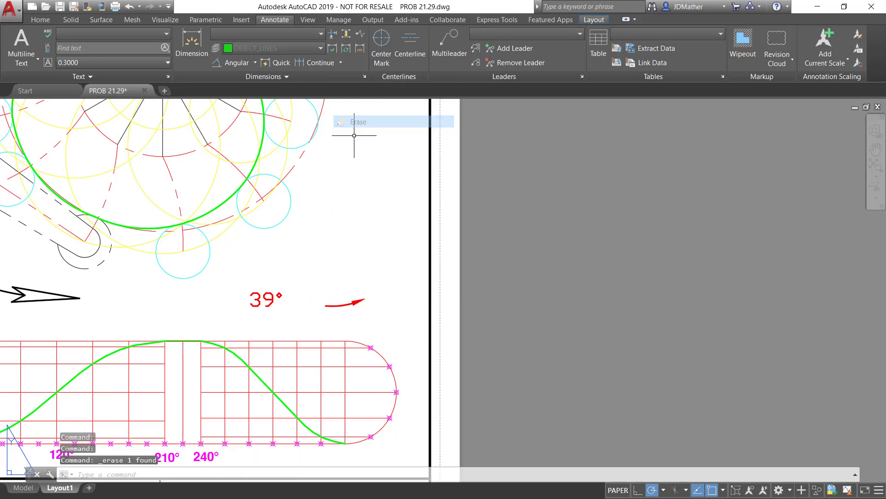
Replace the 39° text with CCW
double_click(267, 299)
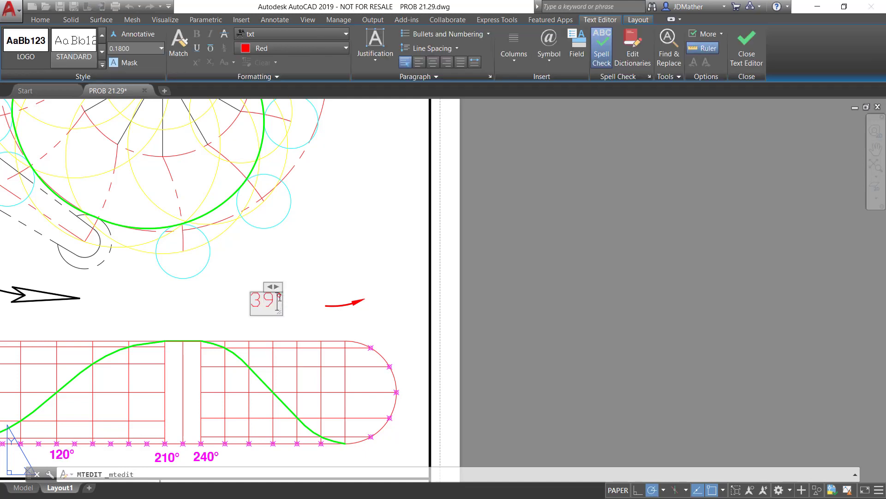
key("BackSpace")
key("BackSpace")
key("BackSpace")
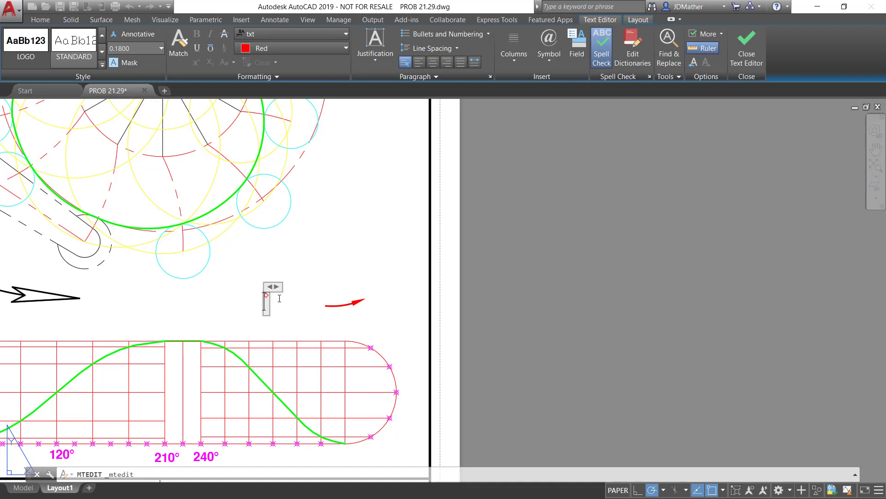
type("CCW")
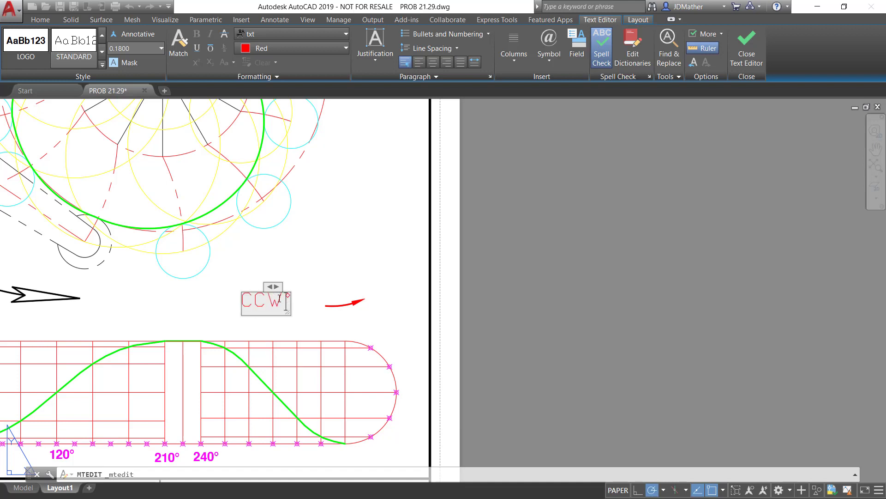
left_click(276, 326)
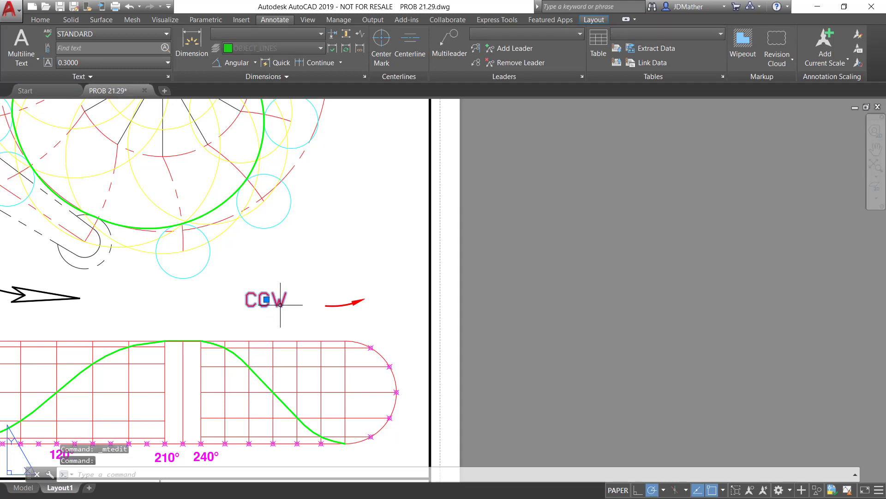
Move the CCW text directly beneath the curved arrow and clear the selection
left_click(267, 299)
left_click(345, 318)
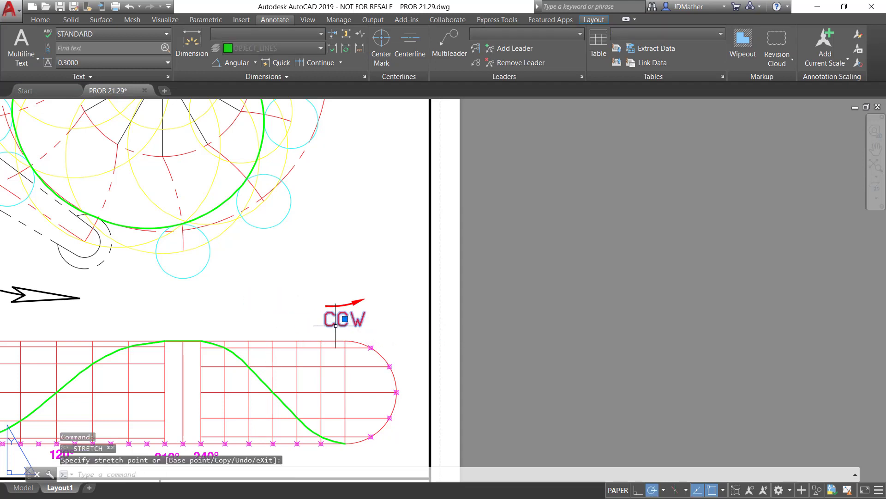
key("Escape")
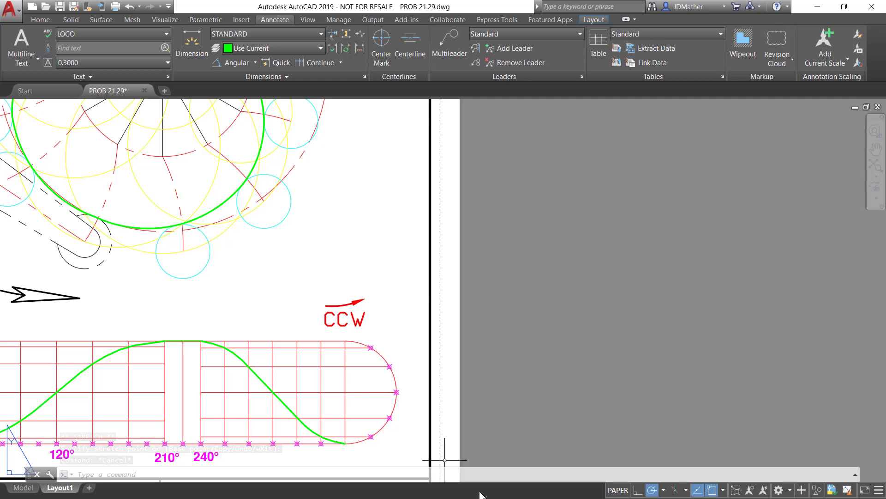
scroll(467, 439, "up", 3)
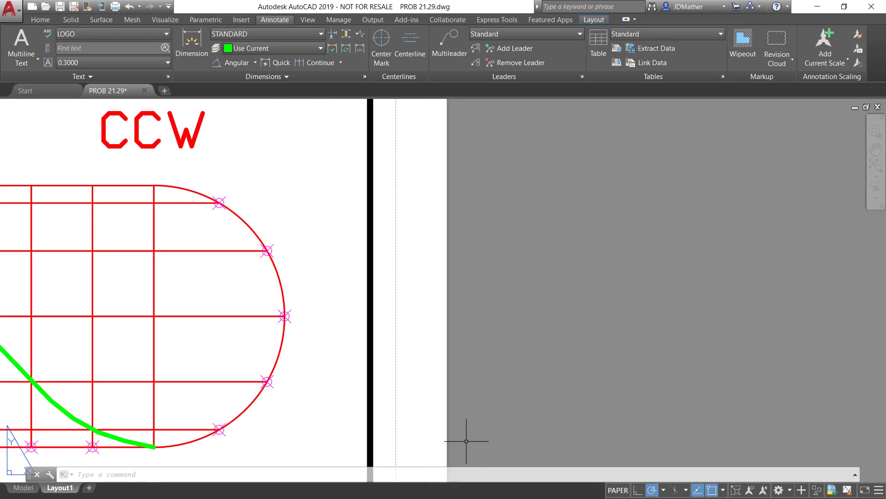
scroll(256, 364, "down", 10)
scroll(257, 365, "up", 8)
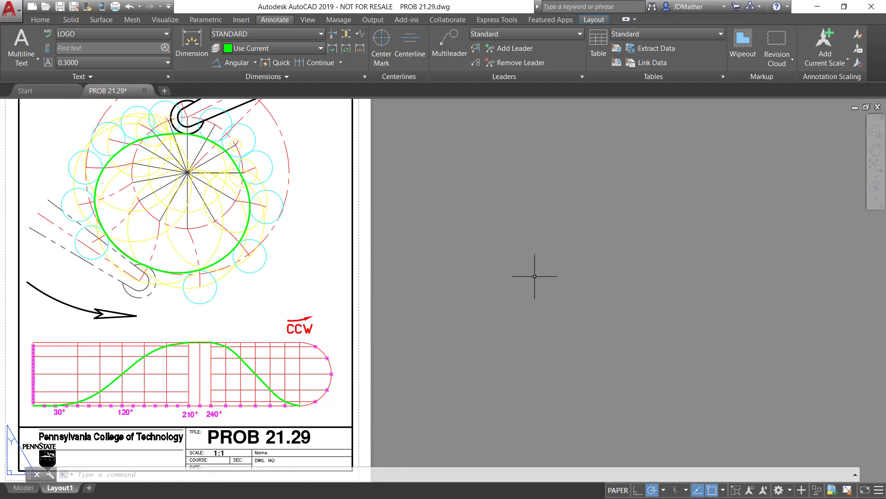
Switch to Autodesk Inventor and start defining a new sketch symbol in the drawing resources of Drawing3
key("super")
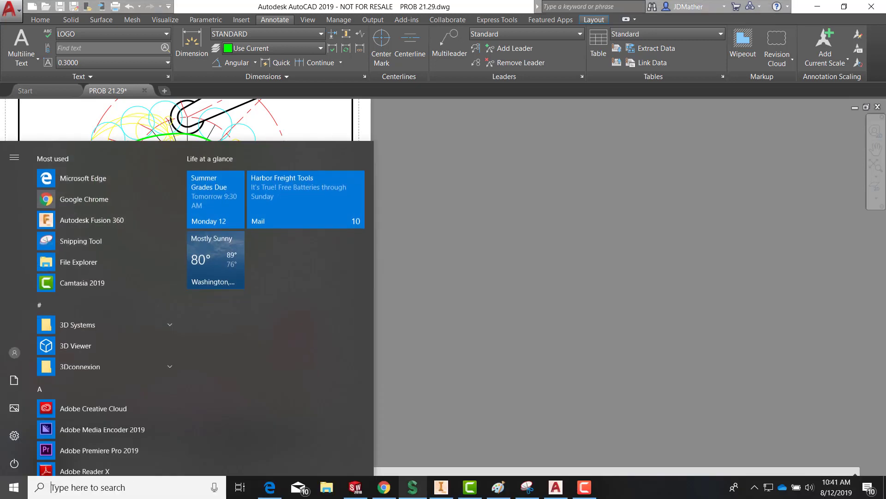
left_click(441, 487)
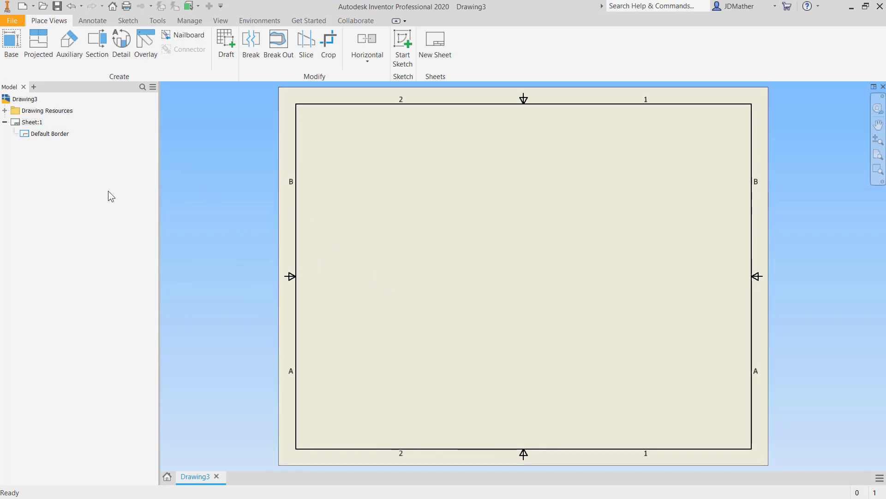
left_click(5, 111)
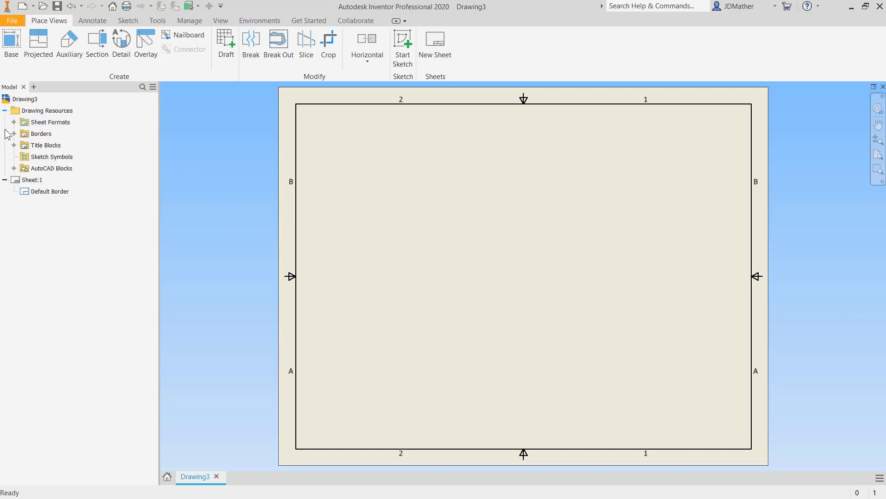
right_click(41, 159)
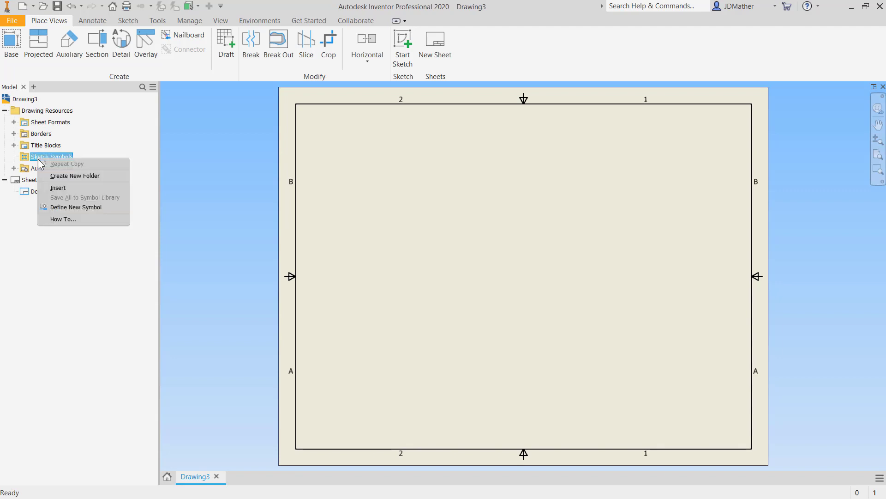
left_click(68, 208)
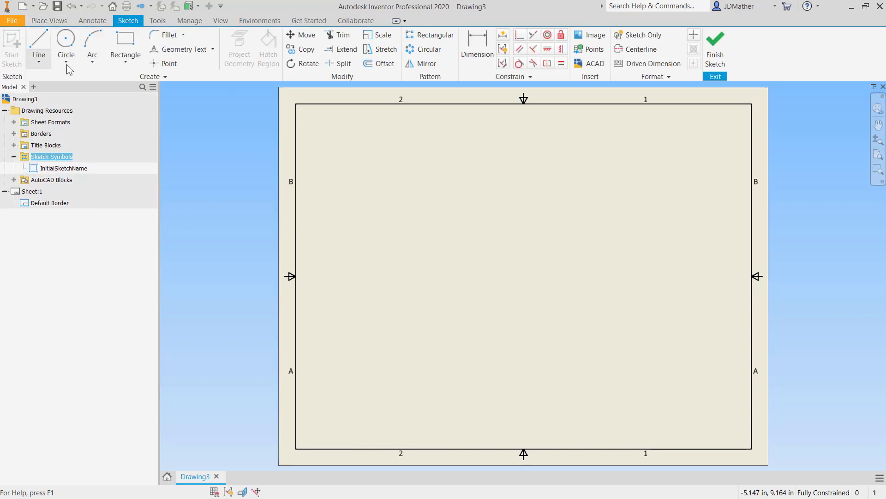
Draw a circle in the symbol sketch, centred at about X 3.52 in, Y 5.33 in
left_click(66, 37)
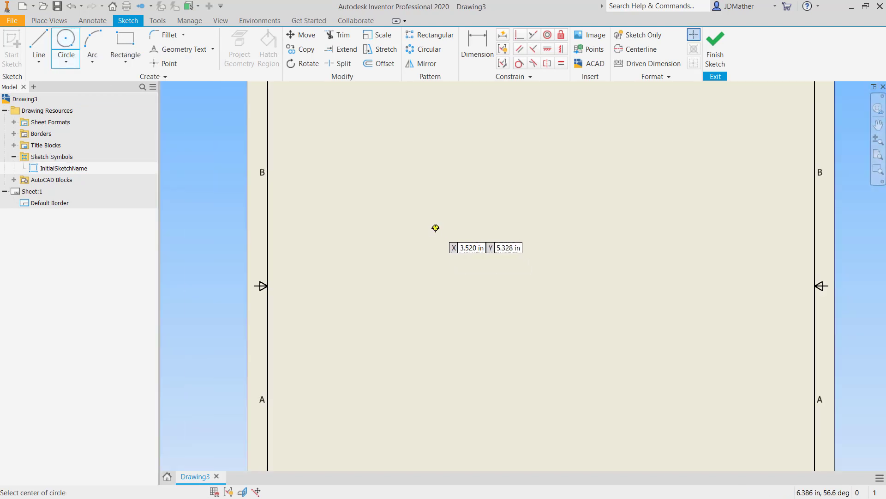
left_click(436, 227)
left_click(436, 252)
scroll(429, 251, "down", 4)
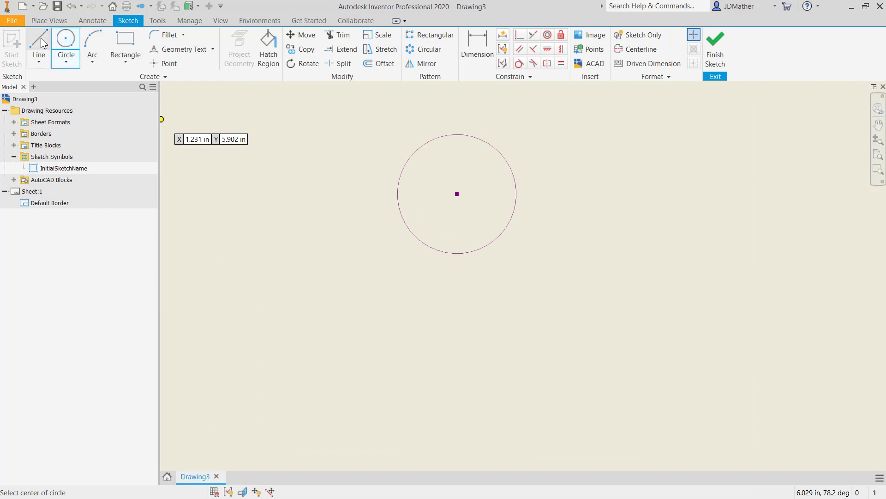
Draw two straight lines diverging downward from the circle's centre, each crossing the lower part of the circle, one about 0.63 in long
left_click(40, 37)
left_click(407, 257)
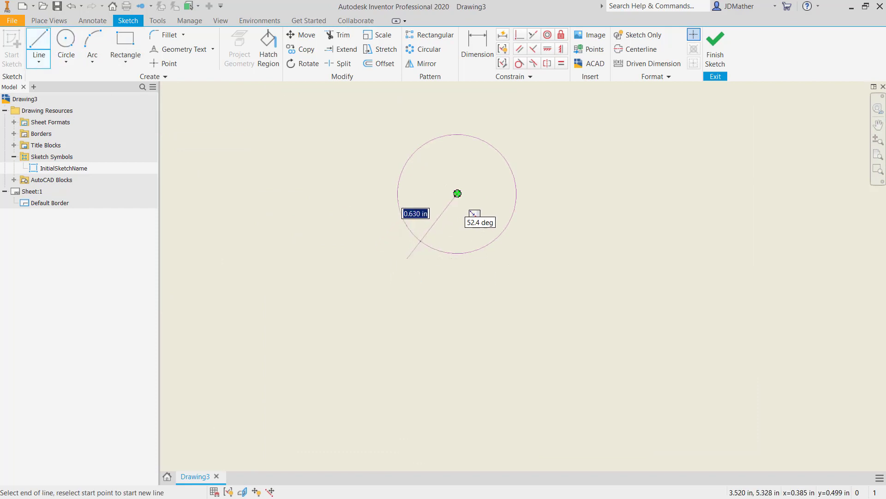
left_click(457, 194)
left_click(517, 271)
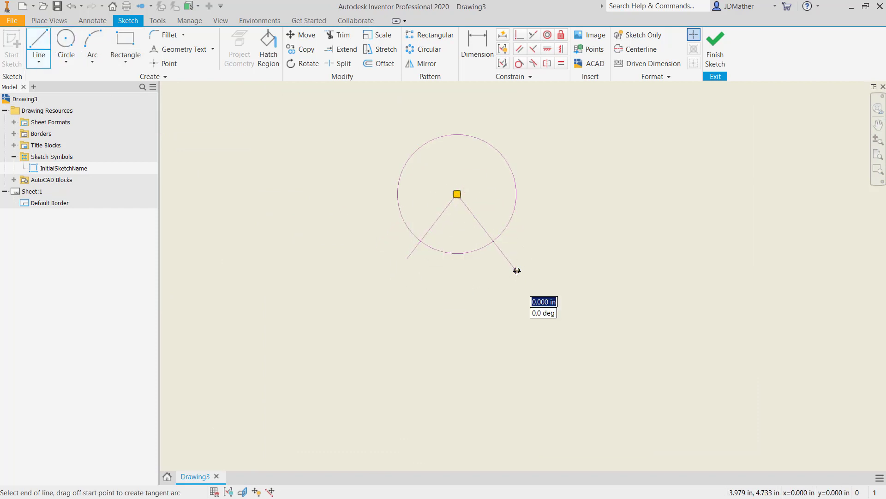
key("Escape")
Trim the circle down to the lower arc between the two diverging lines
key("x")
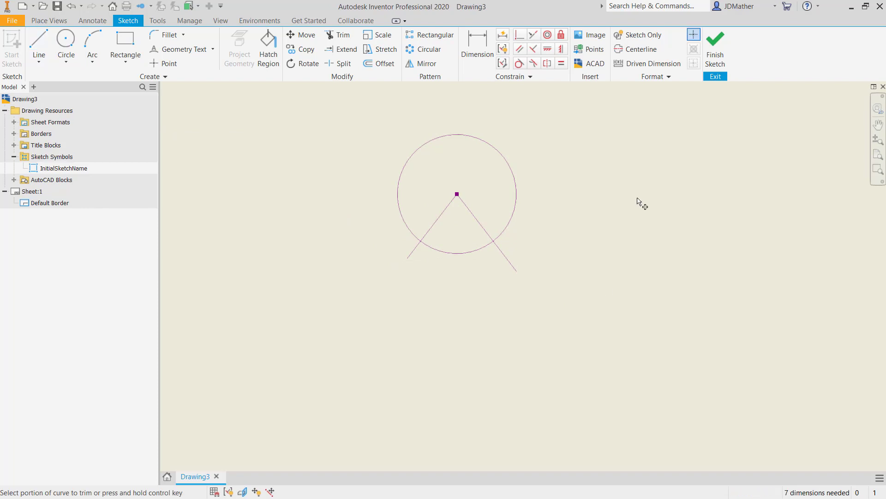
left_click(517, 210)
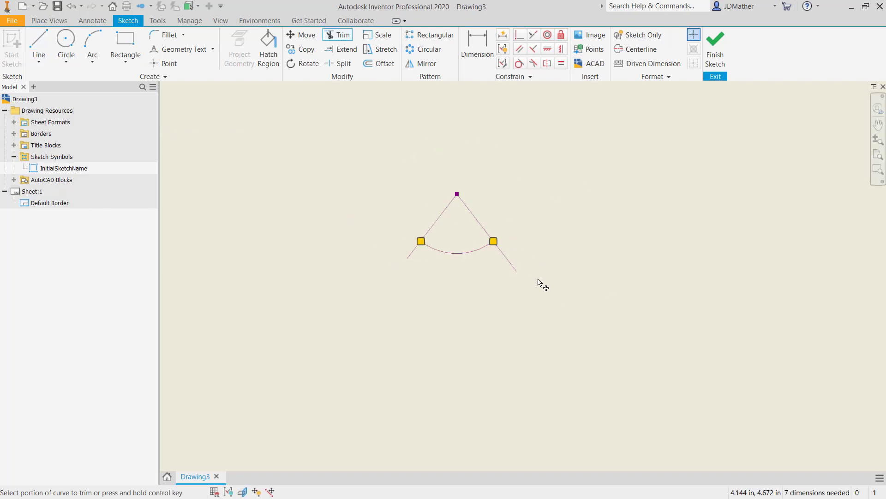
key("Escape")
Delete both diverging lines, keeping only the arc and its centre point
left_click(511, 260)
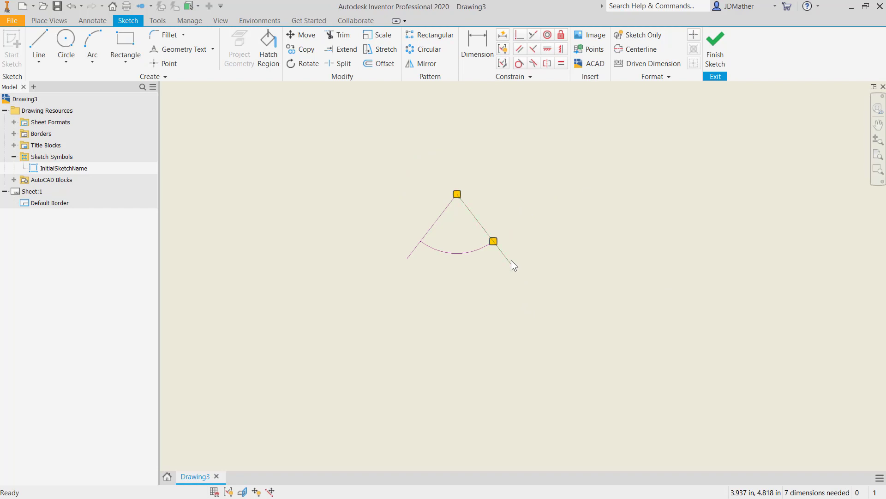
key("Escape")
left_click(437, 221)
key("Delete")
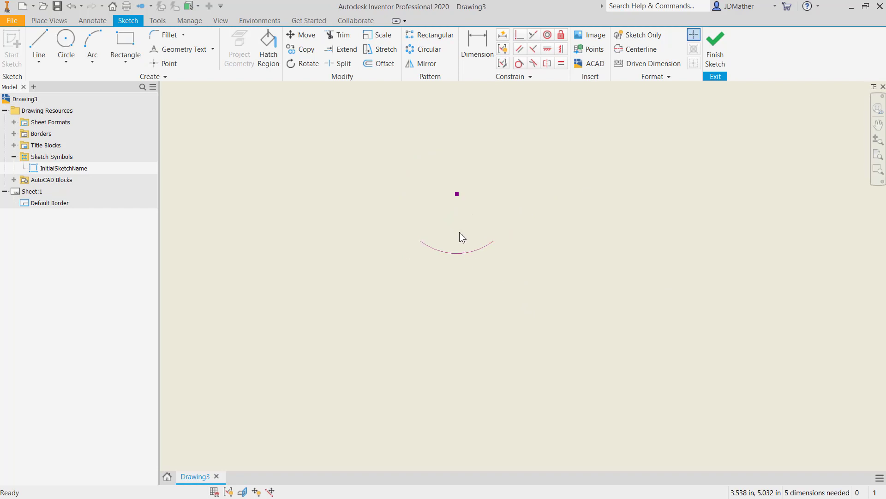
Draw the upper half of an arrowhead with lines from the arc's right end to a back corner and in to the arc
scroll(459, 230, "down", 4)
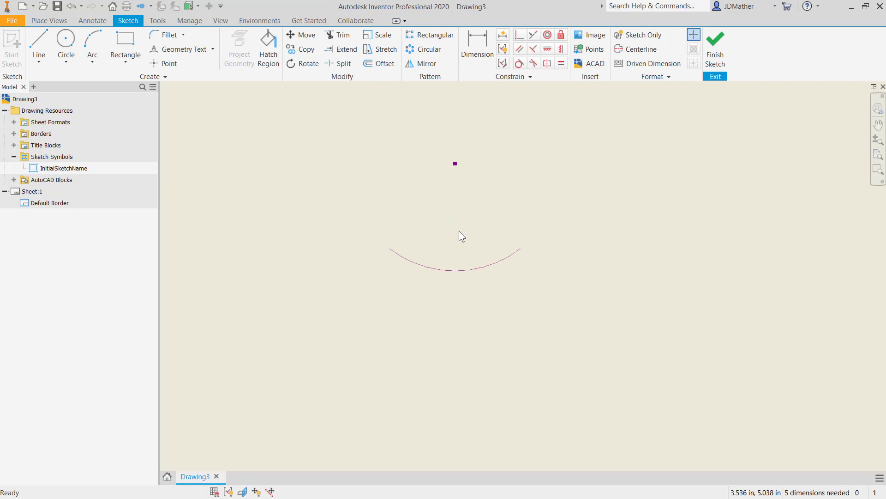
left_click(39, 44)
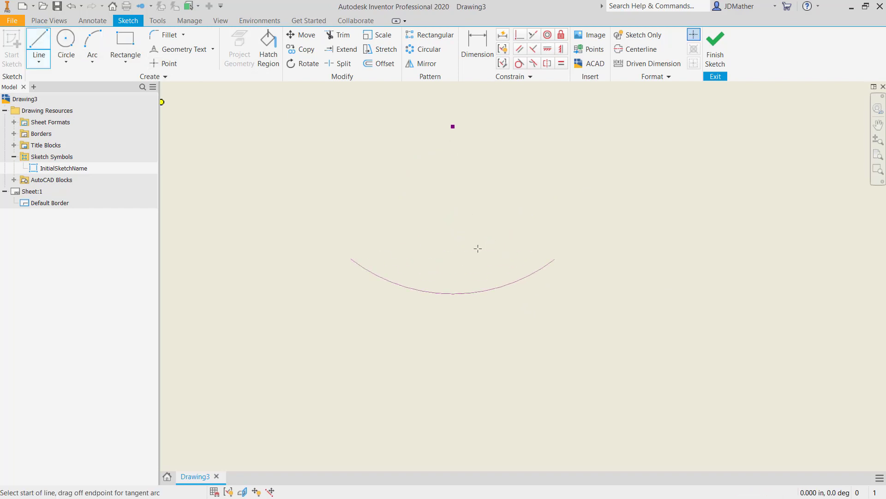
left_click(554, 259)
scroll(519, 271, "down", 3)
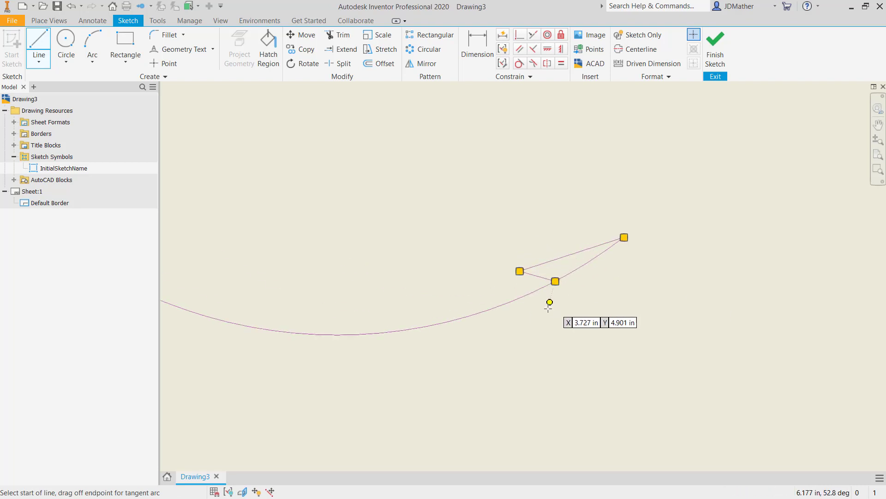
Draw the arrowhead's lower half from the notch on the arc to the tip, and pull its back corner slightly outward
left_click(555, 281)
left_click(544, 309)
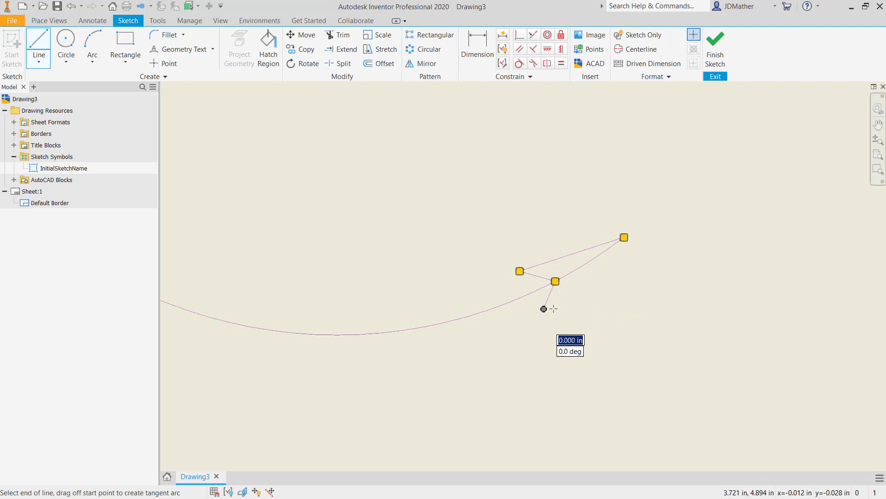
left_click(624, 237)
right_click(632, 242)
left_click(675, 243)
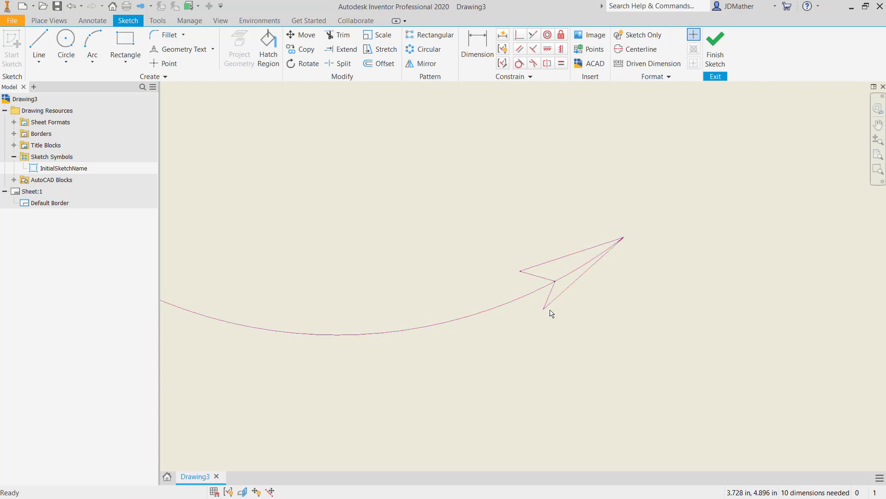
left_click_drag(544, 309, 550, 315)
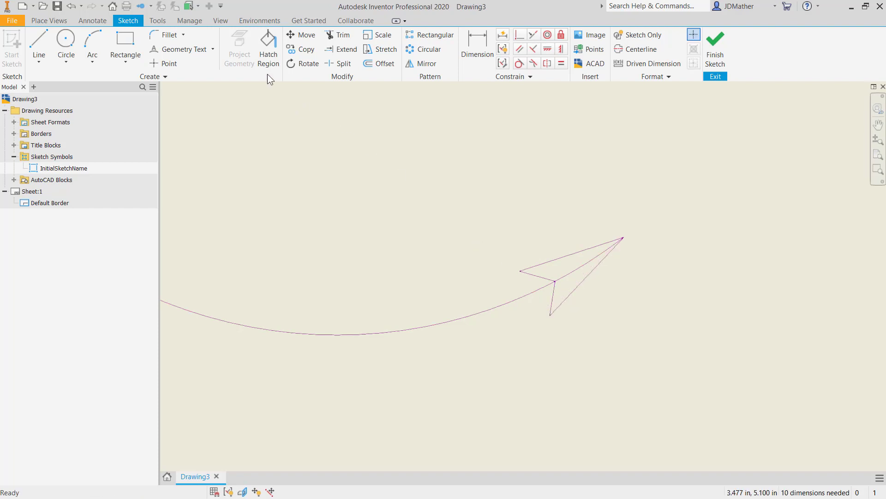
Fill both halves of the arrowhead with a SOLID hatch pattern in black
left_click(272, 46)
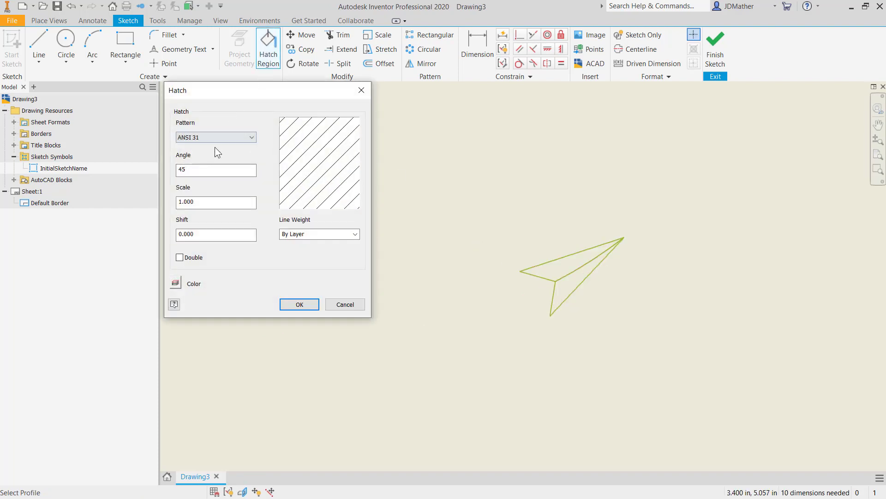
left_click(577, 268)
left_click(568, 293)
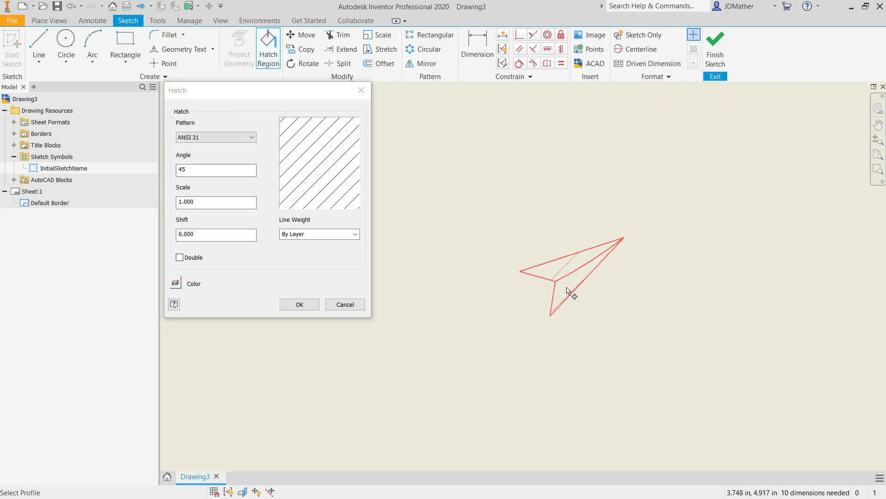
left_click(175, 283)
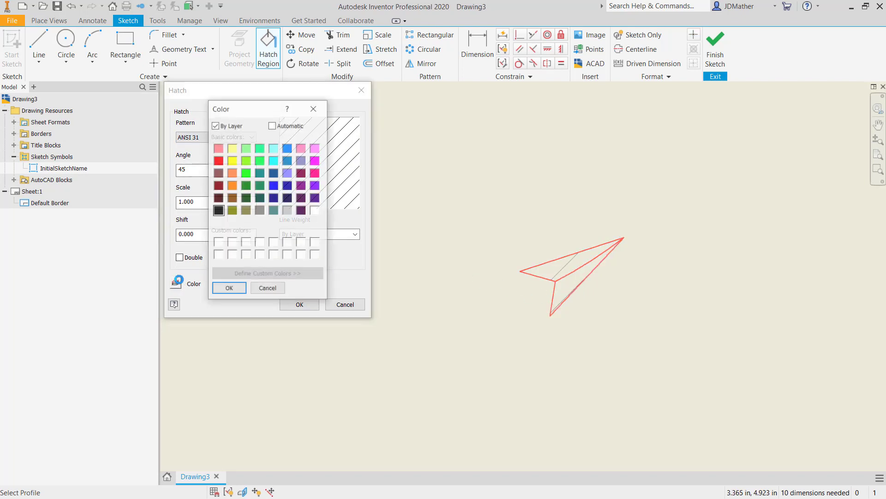
left_click(218, 211)
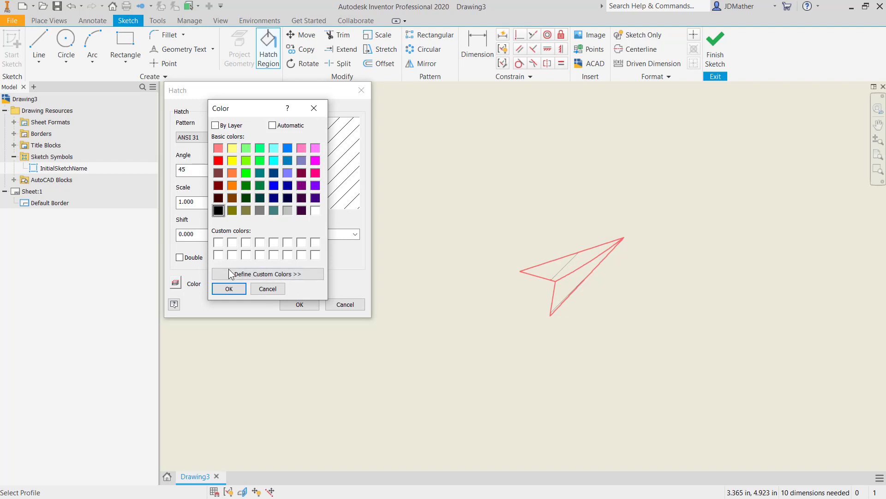
left_click(228, 288)
left_click(229, 136)
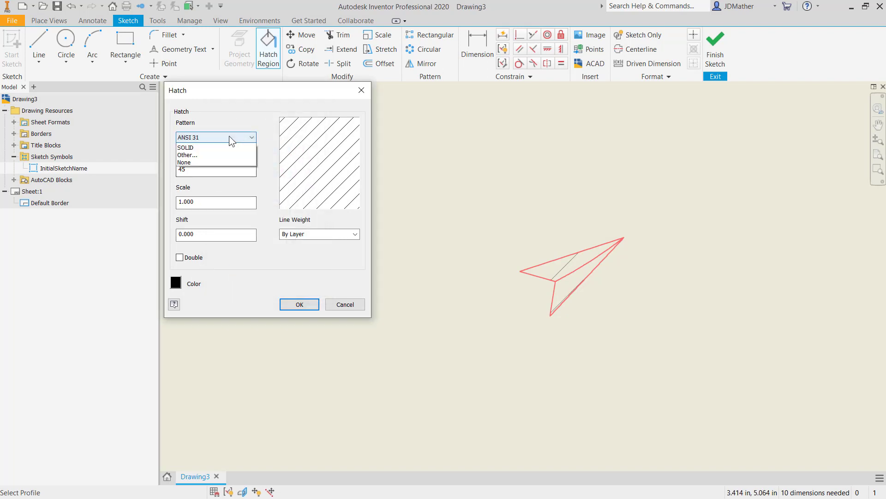
left_click(187, 206)
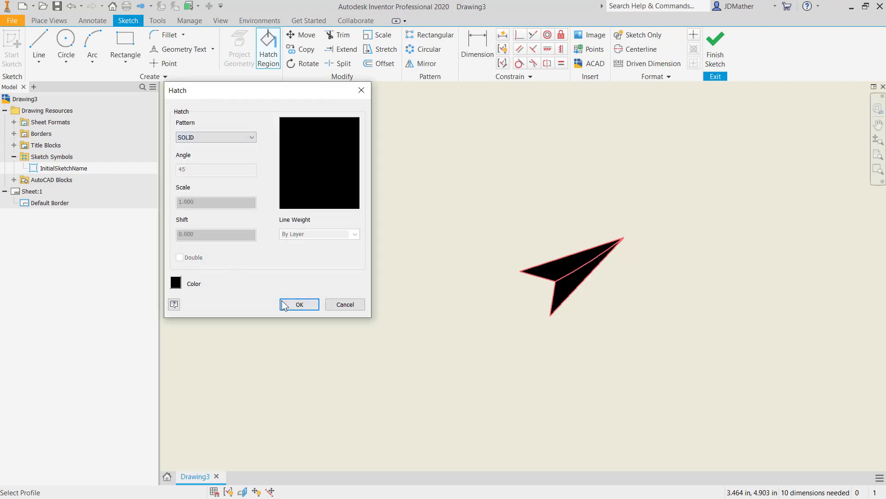
left_click(291, 305)
left_click_drag(419, 313, 617, 331)
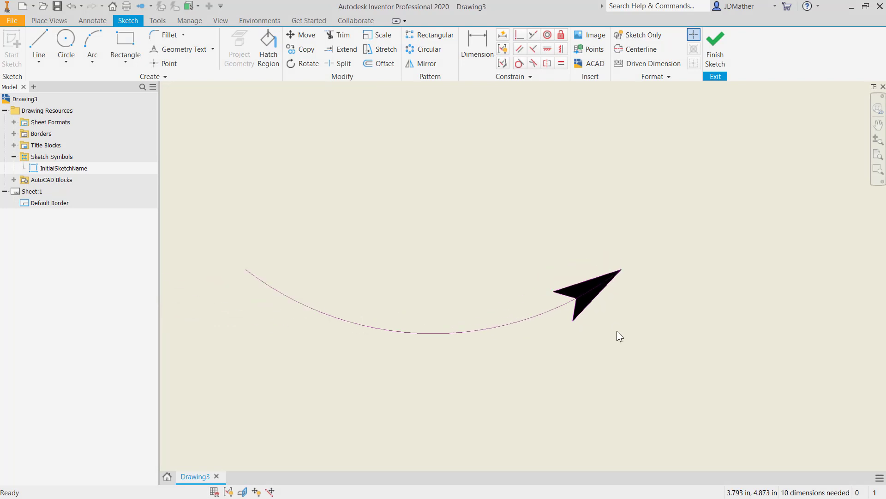
left_click_drag(212, 189, 647, 367)
right_click(494, 216)
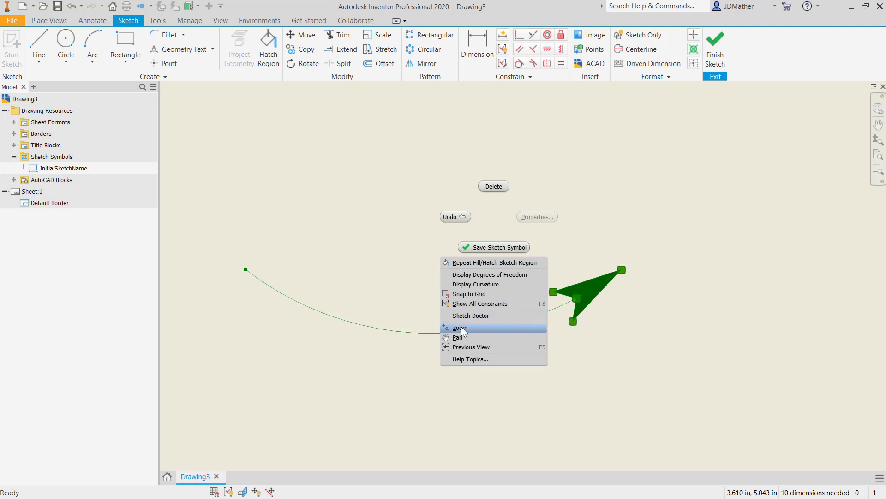
key("Escape")
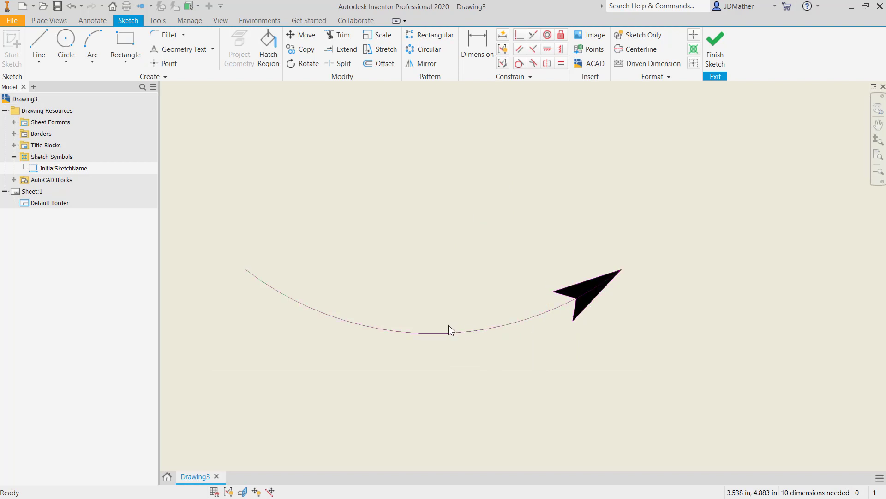
Change the arc's sketch properties to black with a 0.079 in line weight
left_click(457, 330)
right_click(457, 330)
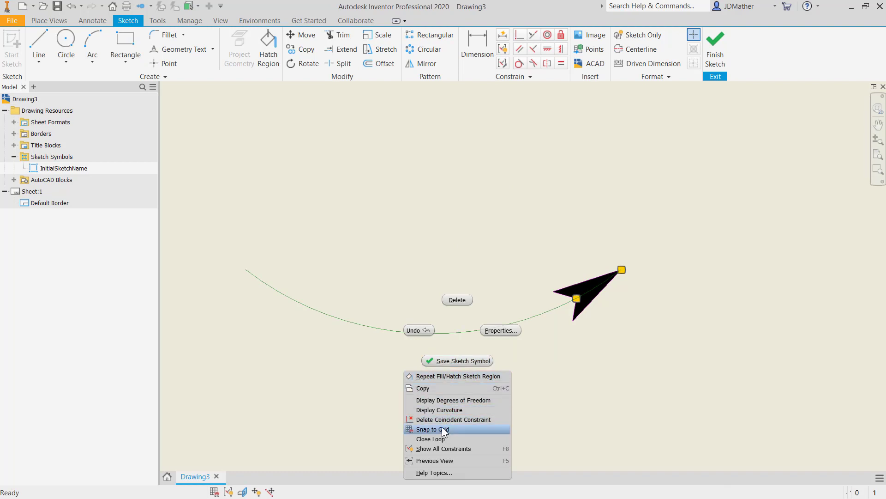
left_click(501, 330)
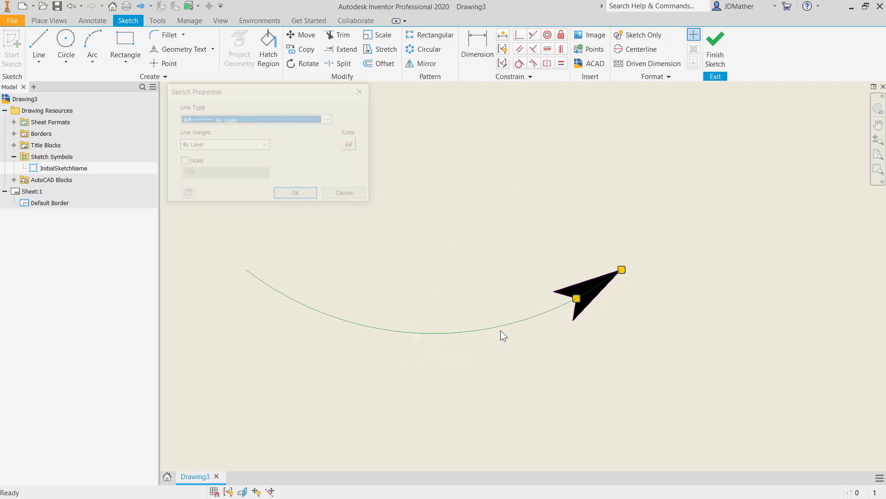
left_click(352, 144)
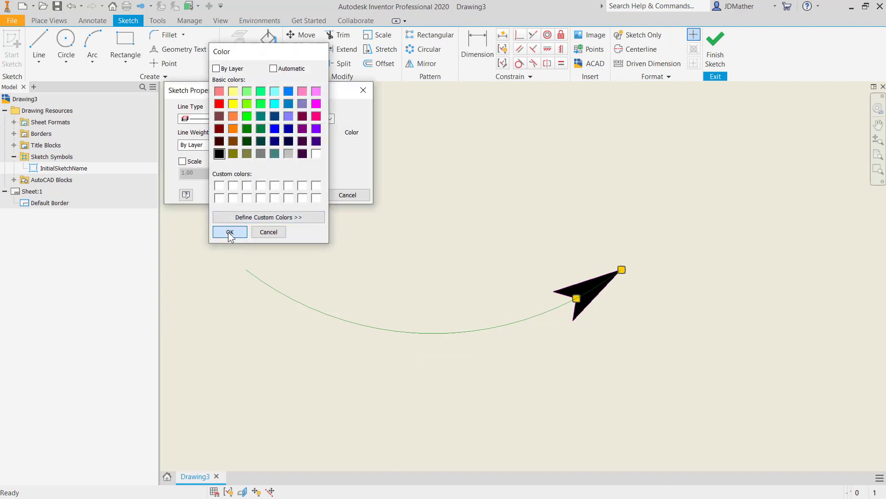
left_click(229, 232)
left_click(265, 146)
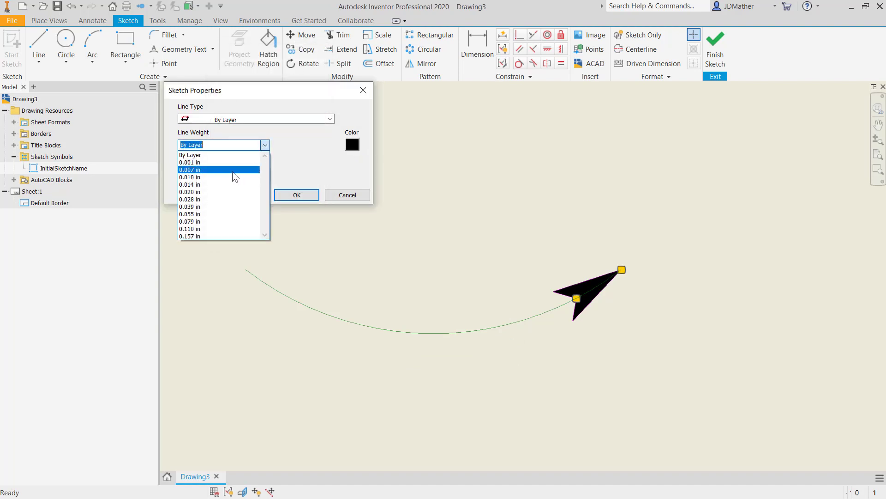
left_click(191, 221)
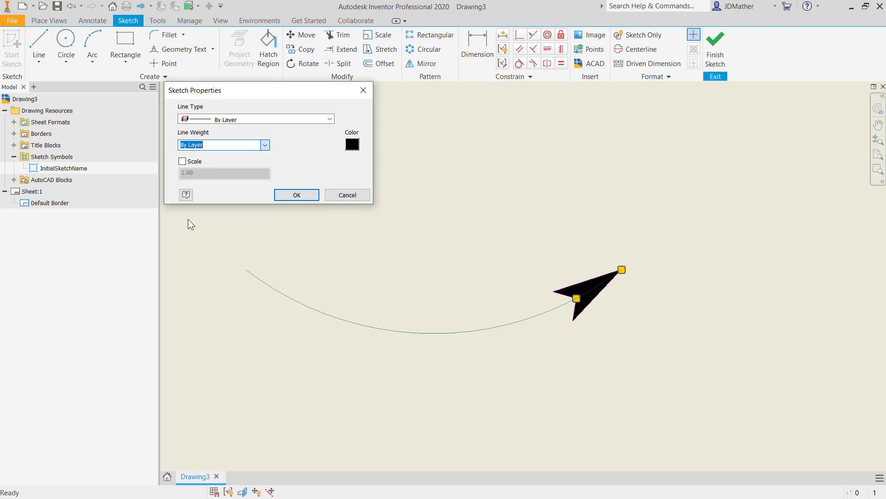
left_click(297, 194)
Add geometry text reading CCW along the arc and update its preview on the sketch
scroll(480, 356, "down", 3)
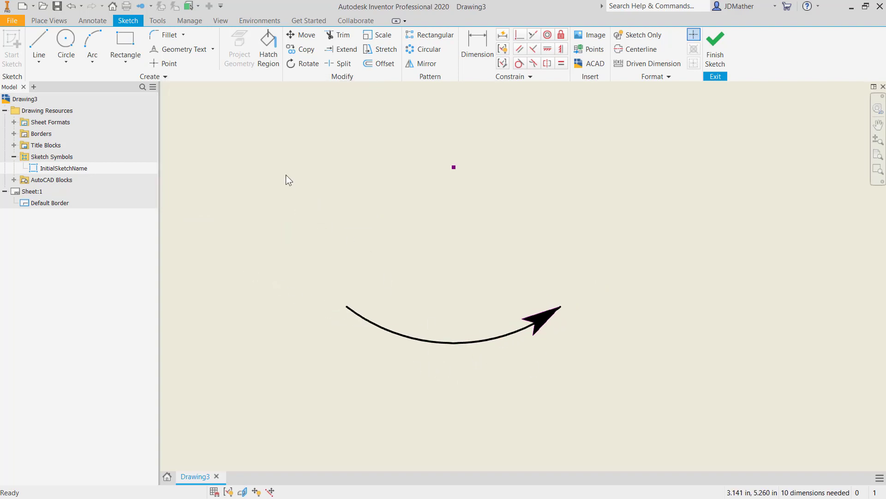
left_click(205, 49)
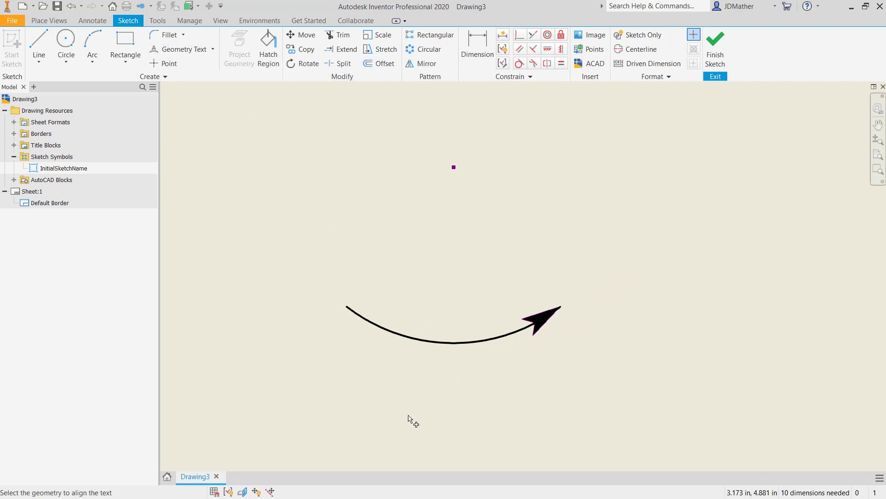
left_click(430, 340)
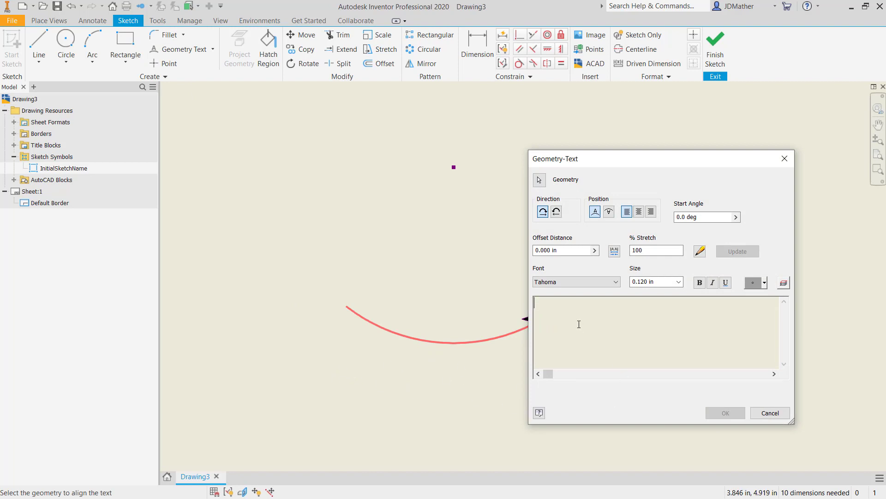
type("CCW")
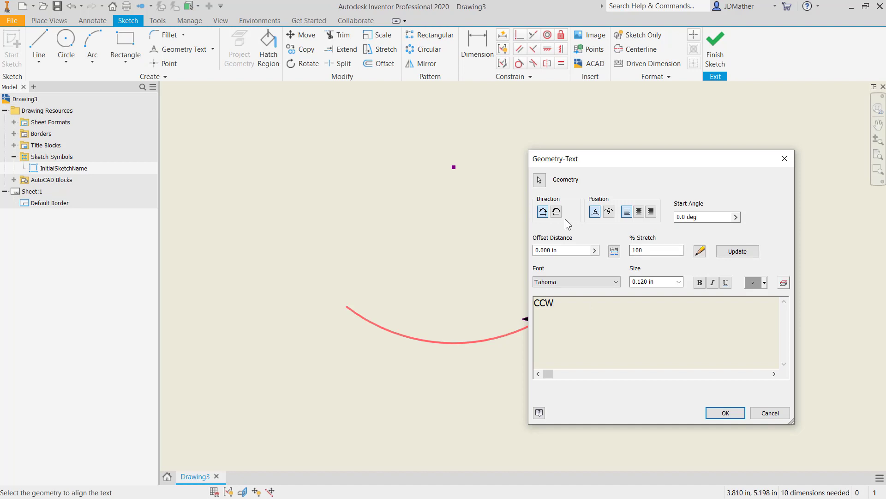
left_click_drag(603, 160, 698, 147)
left_click(828, 239)
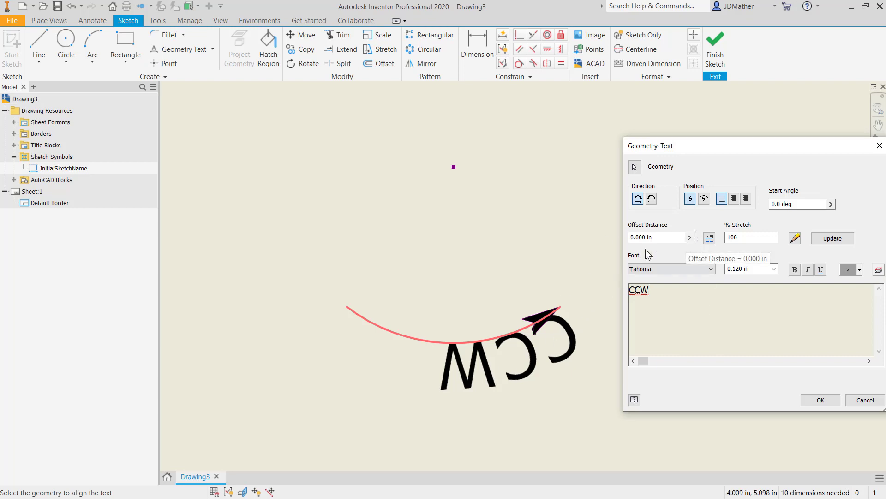
Set the CCW text's direction to counterclockwise and its position to Inside, updating the preview
left_click(652, 199)
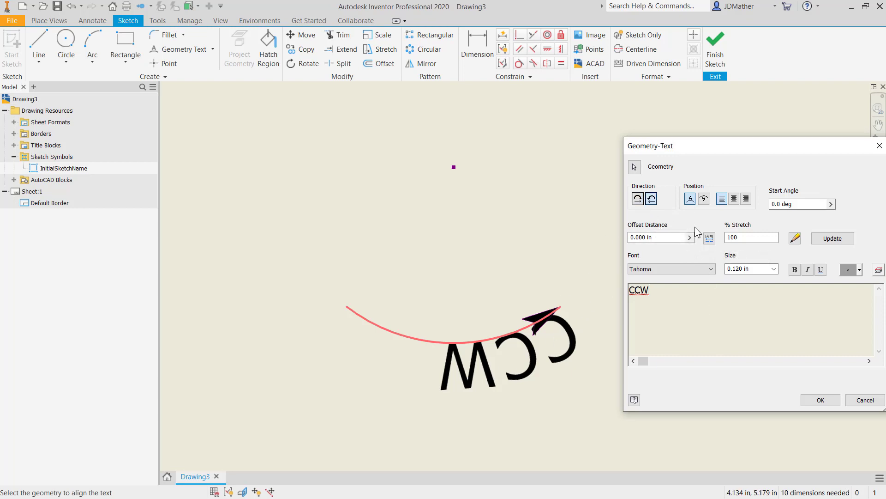
left_click(840, 239)
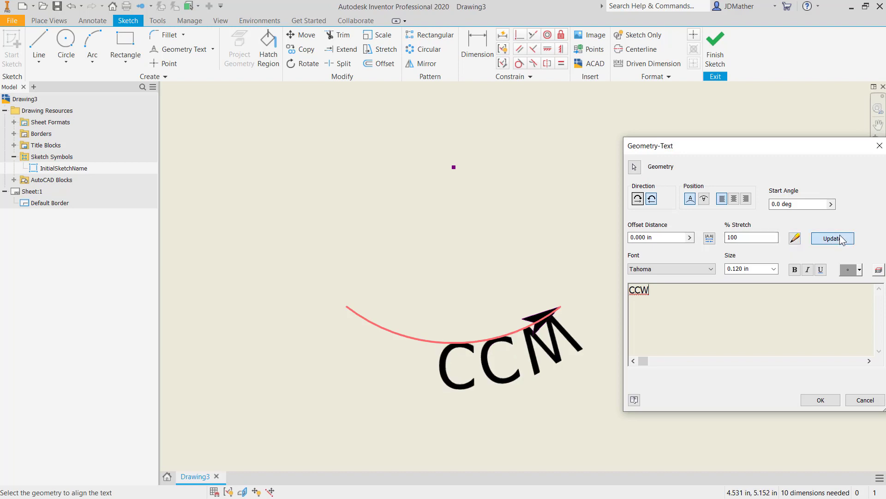
left_click(704, 199)
left_click(833, 238)
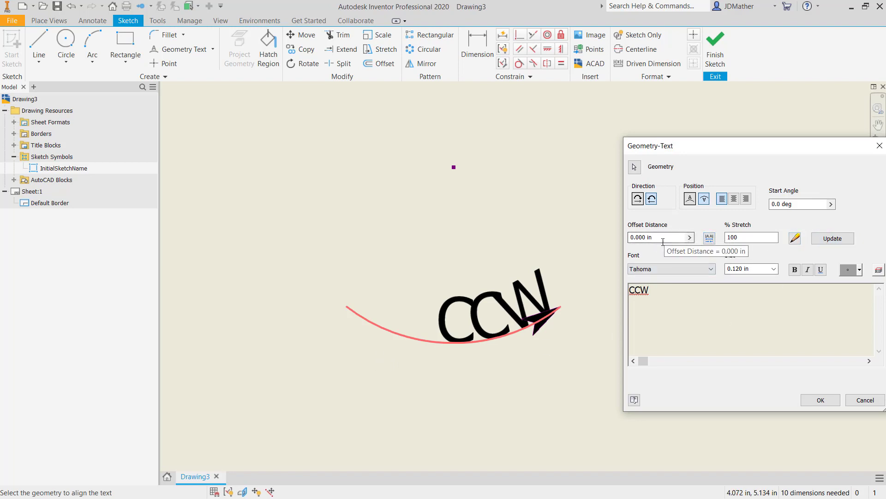
Try a 0.1 in offset distance for the CCW text, change it to -0.1 in, and update the preview
left_click(644, 239)
left_click_drag(645, 243, 534, 242)
type(".1")
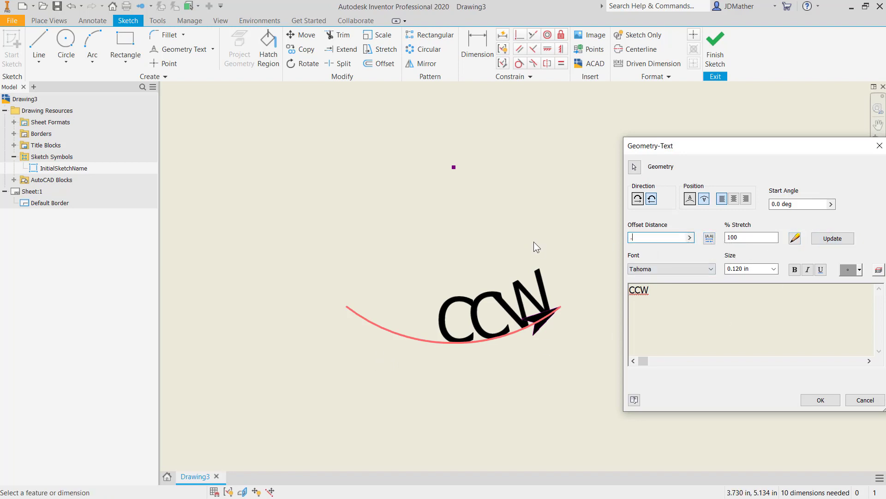
left_click(819, 242)
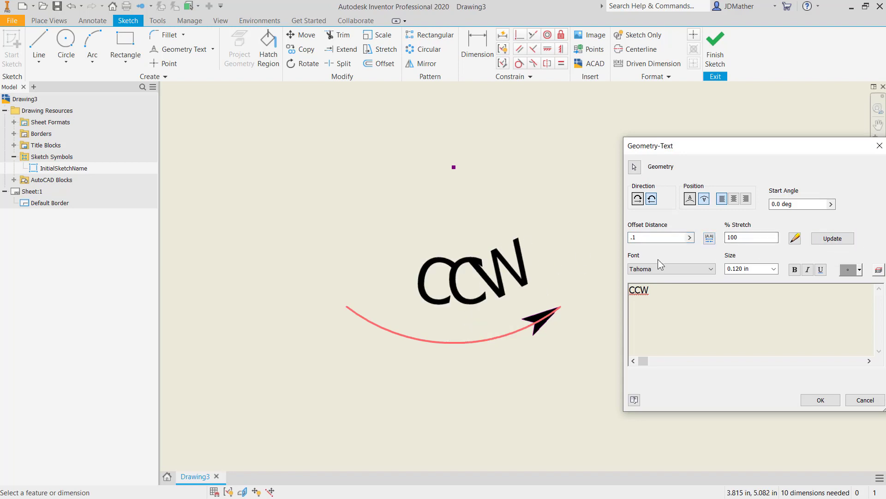
left_click(630, 237)
type("-")
left_click(835, 242)
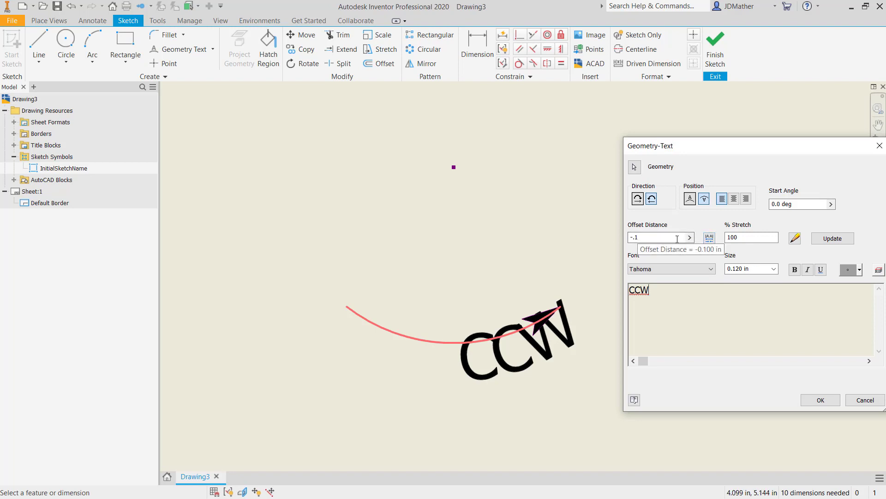
Try to set the CCW text size to 0.0625 in and accept the geometry text
left_click(759, 266)
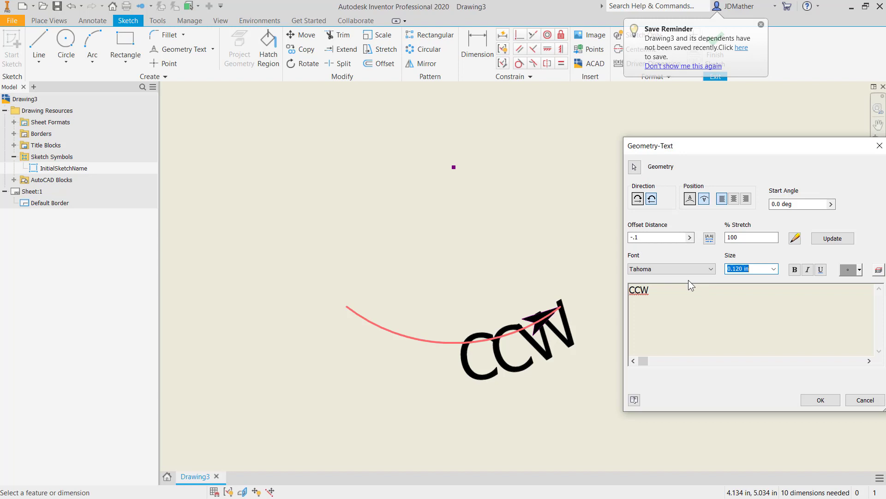
type(".0625")
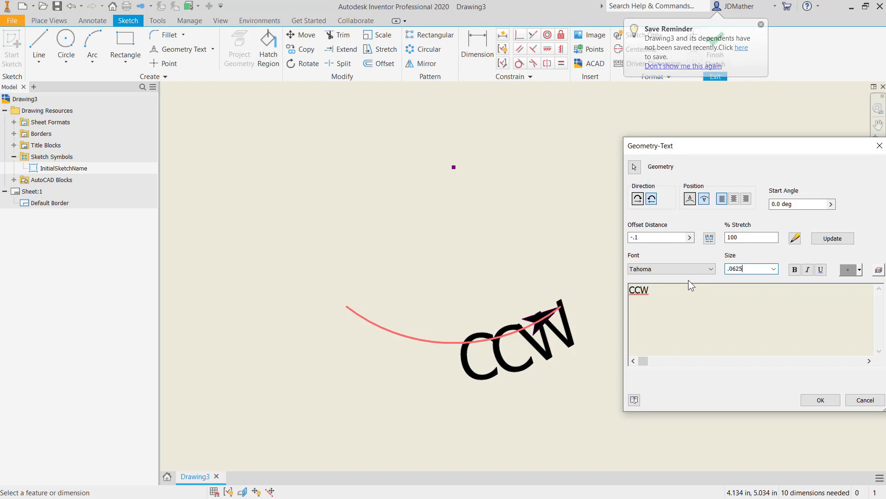
key("Return")
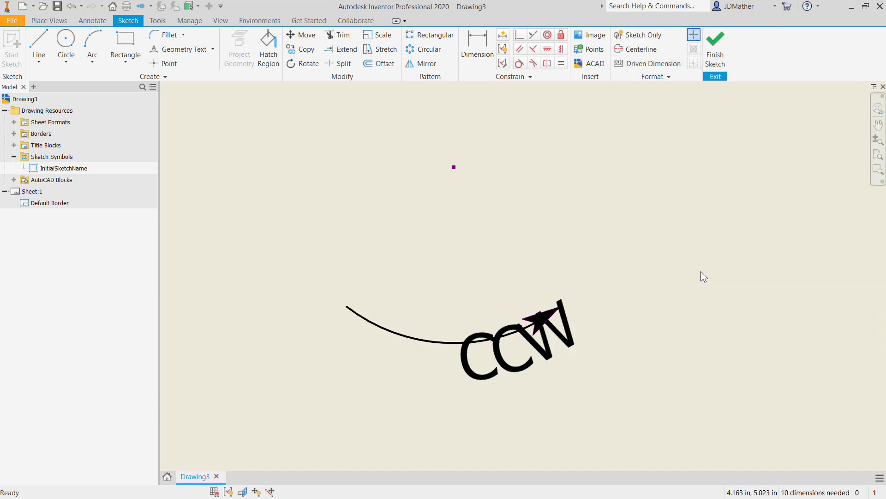
Reopen the CCW geometry text and set its size to 0.1 in and its offset distance to -0.12 in
left_click(497, 364)
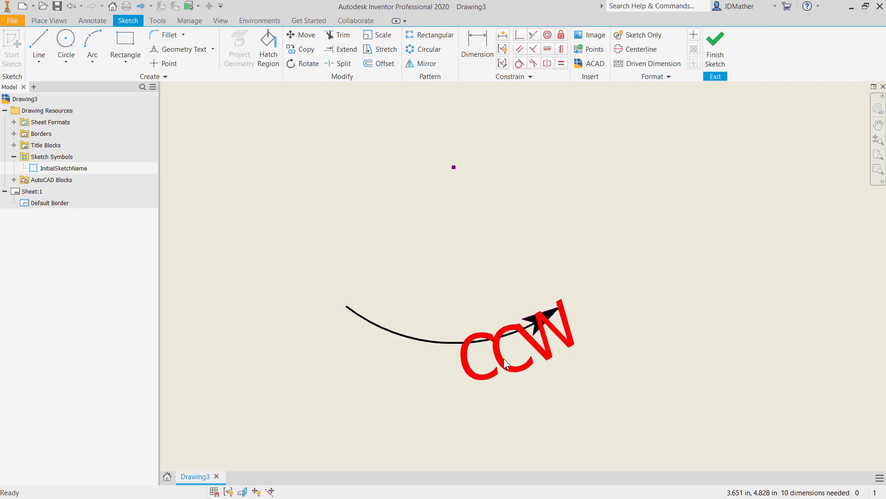
double_click(503, 358)
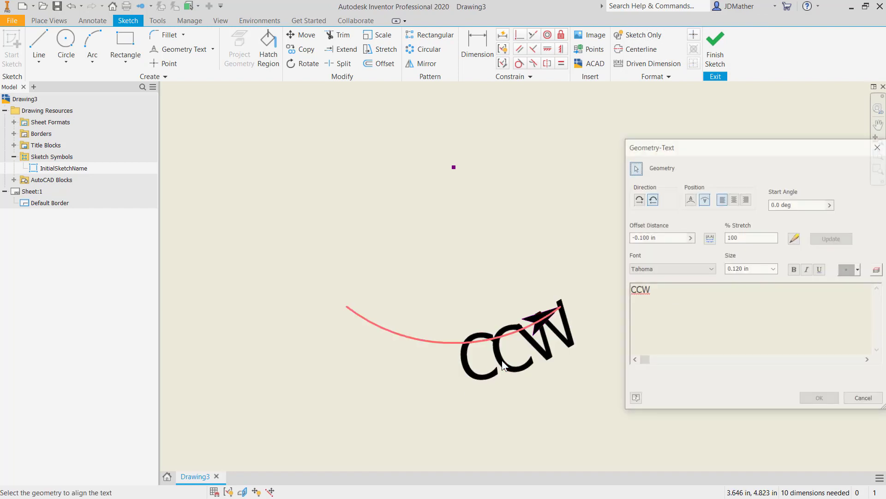
double_click(642, 296)
double_click(755, 267)
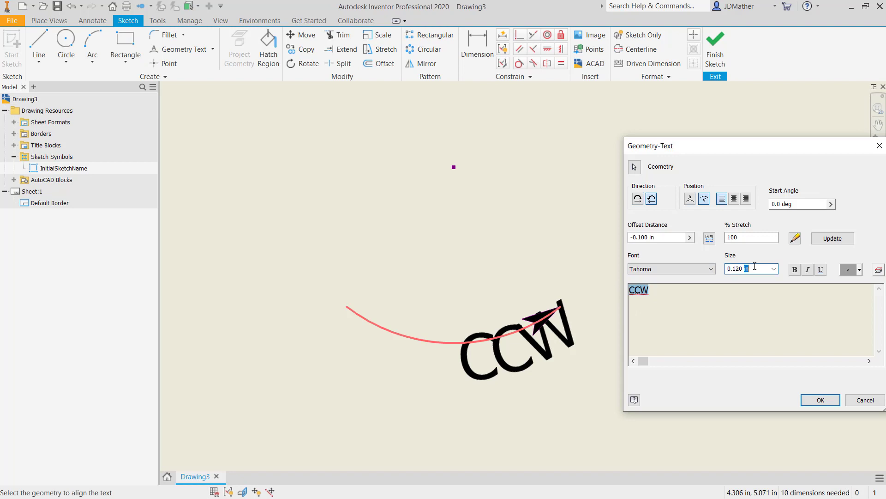
left_click_drag(754, 266, 704, 263)
type(".1")
left_click(843, 239)
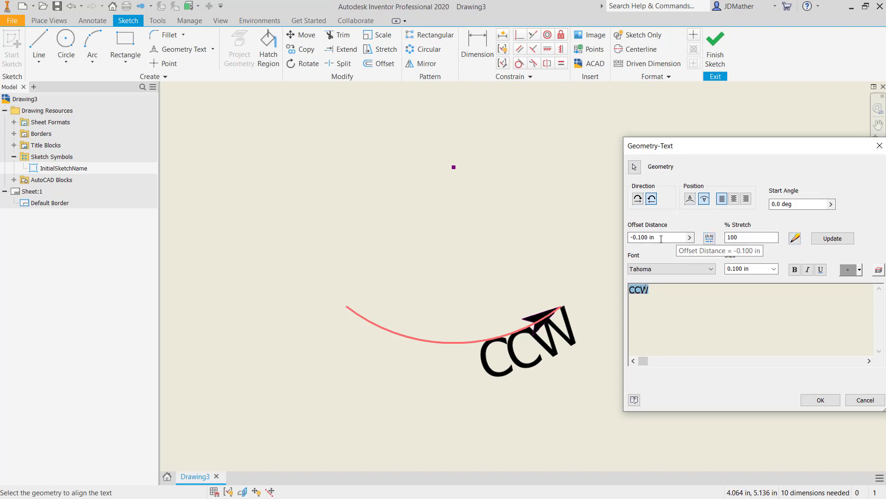
left_click(645, 237)
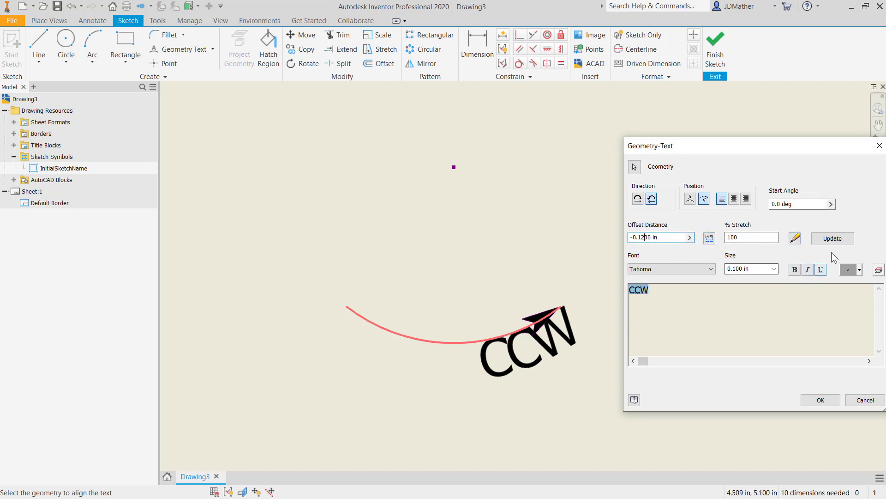
left_click(831, 239)
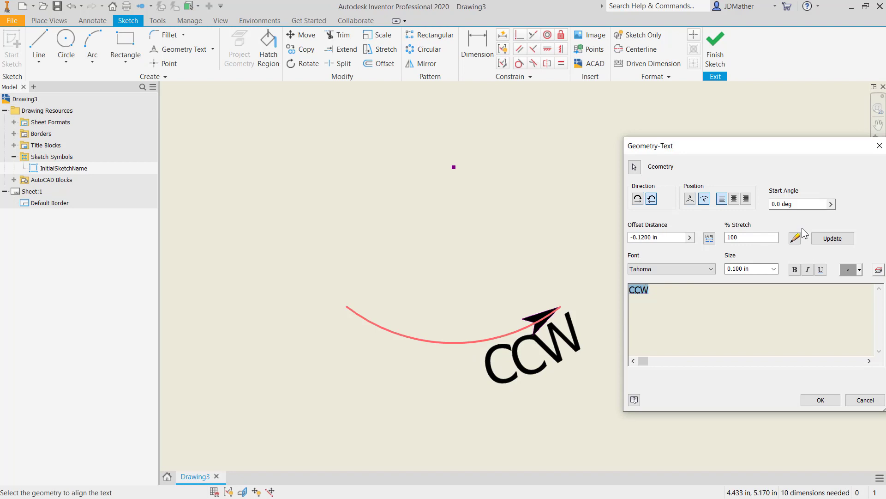
Try start angles of -30 and 30 degrees for the CCW text, updating the preview for each
left_click(785, 205)
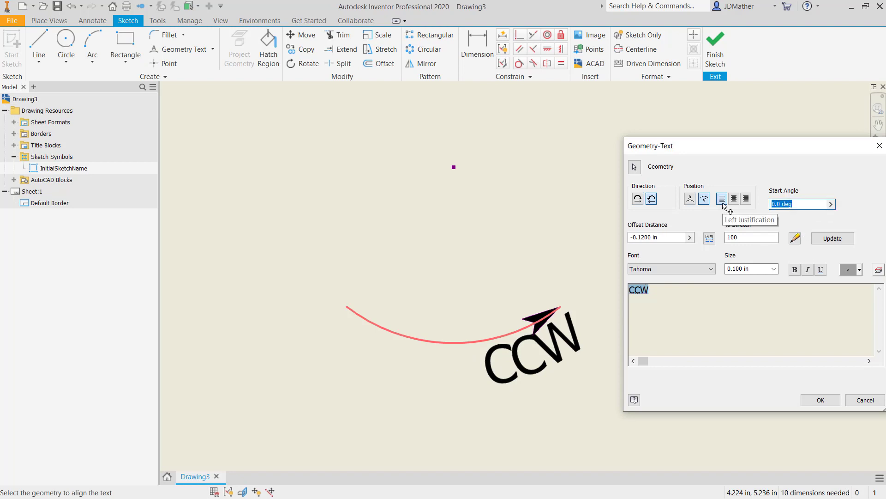
type("-30")
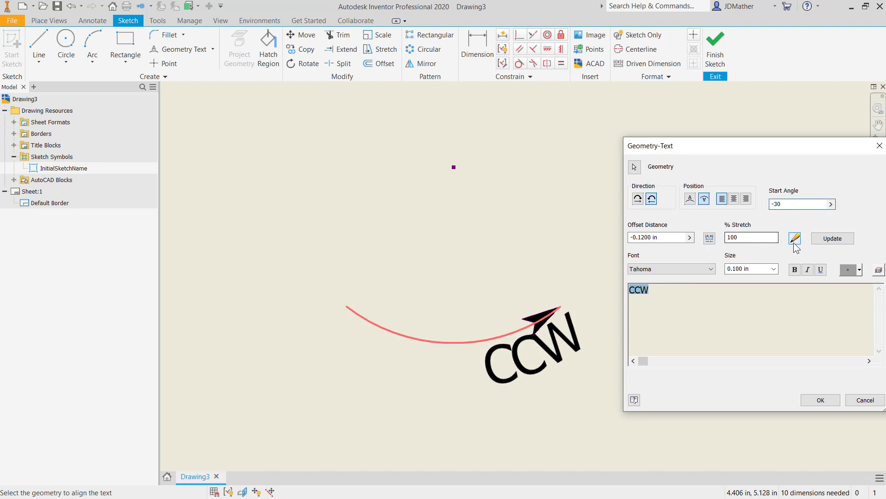
left_click(826, 239)
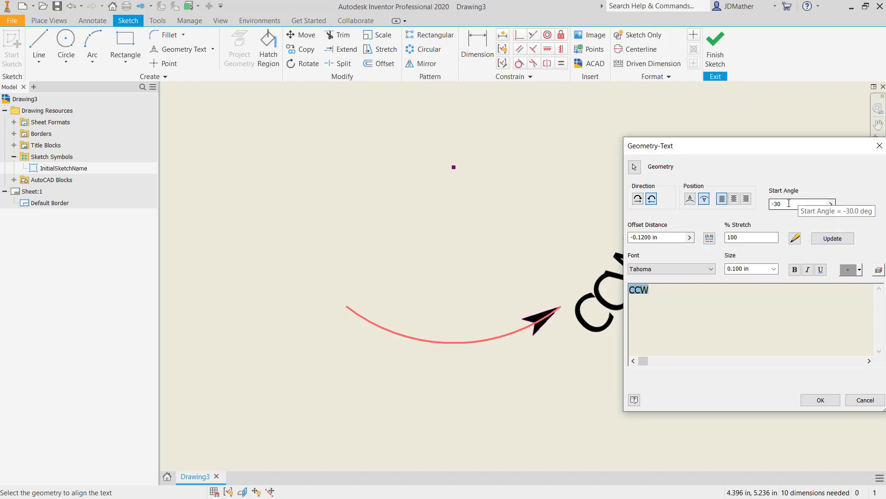
left_click(809, 203)
type("30")
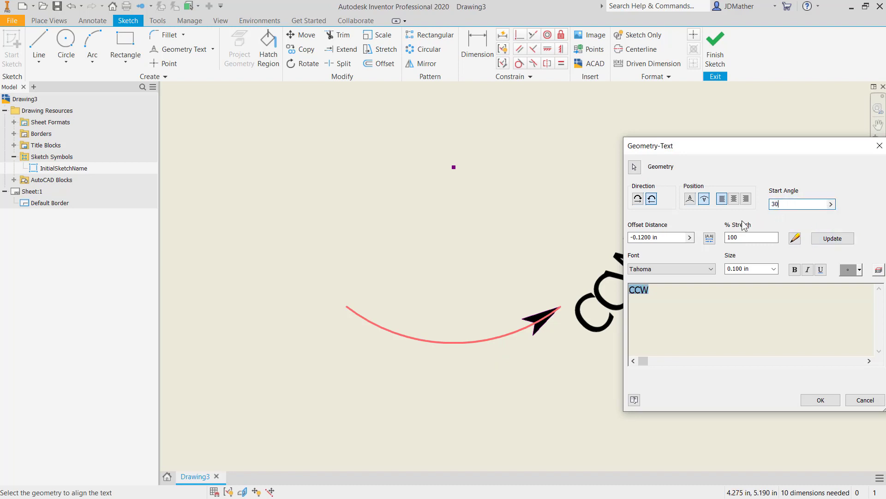
left_click(820, 240)
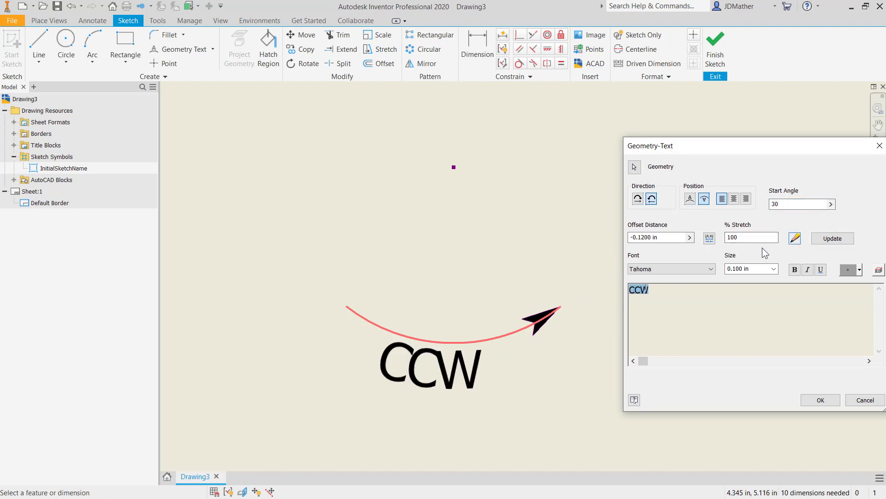
Set the CCW text's start angle to 25 degrees and accept the geometry text
left_click(774, 204)
type("2")
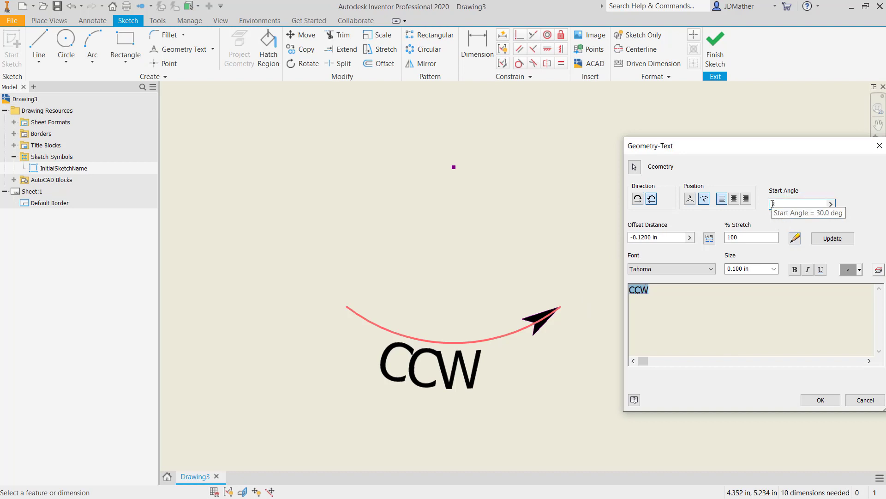
type("5")
key("Return")
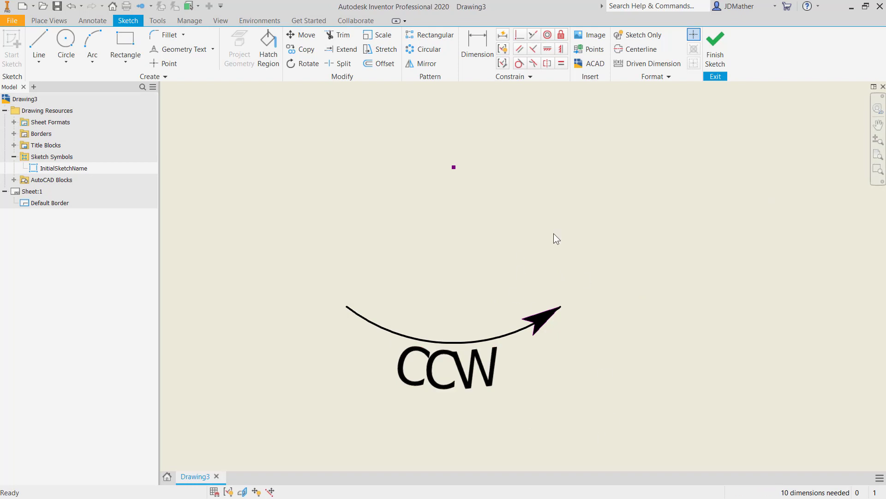
Finish the sketch and save the sketched symbol as CCW Direction Arrow
scroll(442, 280, "down", 2)
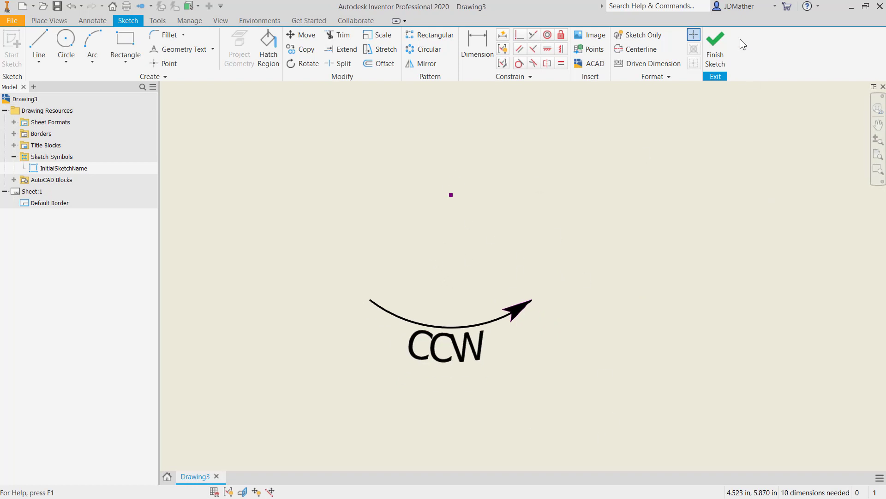
left_click(714, 41)
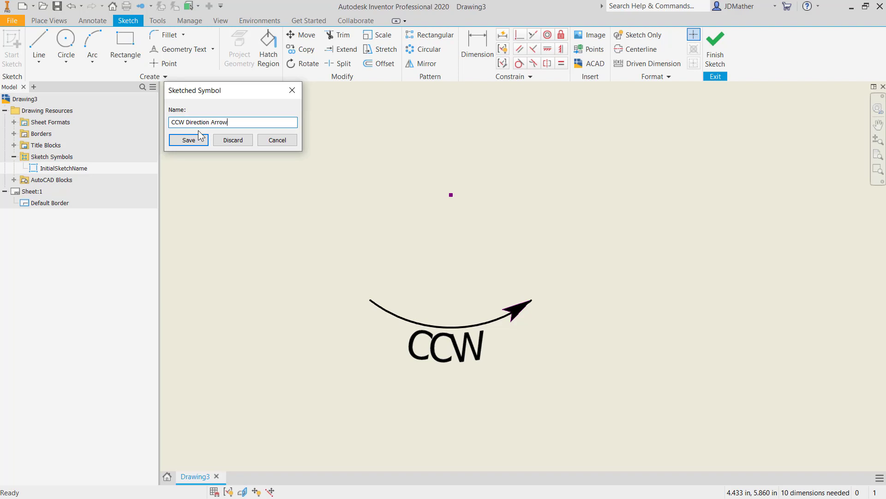
left_click(189, 140)
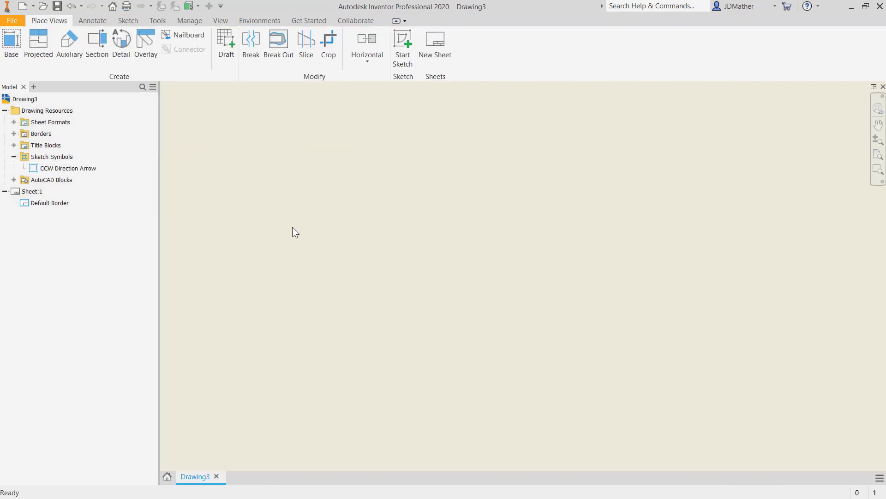
Place three instances of the CCW Direction Arrow sketch symbol on the sheet, one above and two side by side below
left_click(47, 169)
double_click(36, 169)
left_click(441, 161)
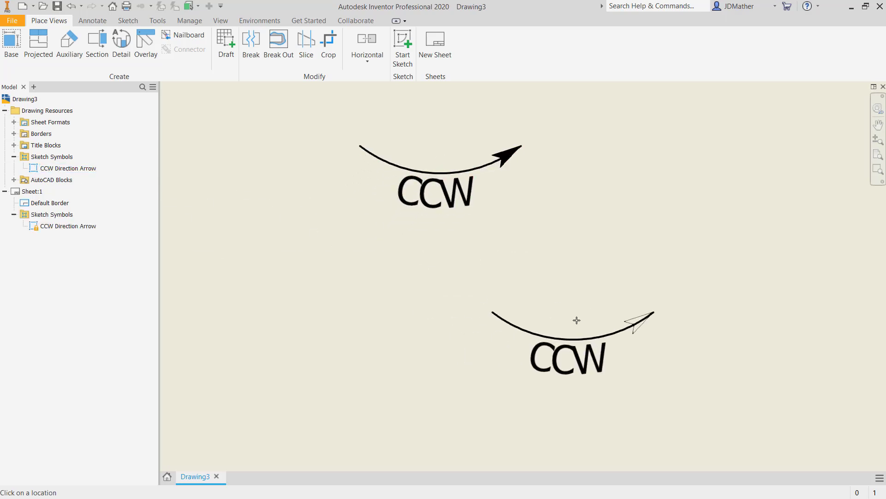
left_click(580, 313)
left_click(318, 322)
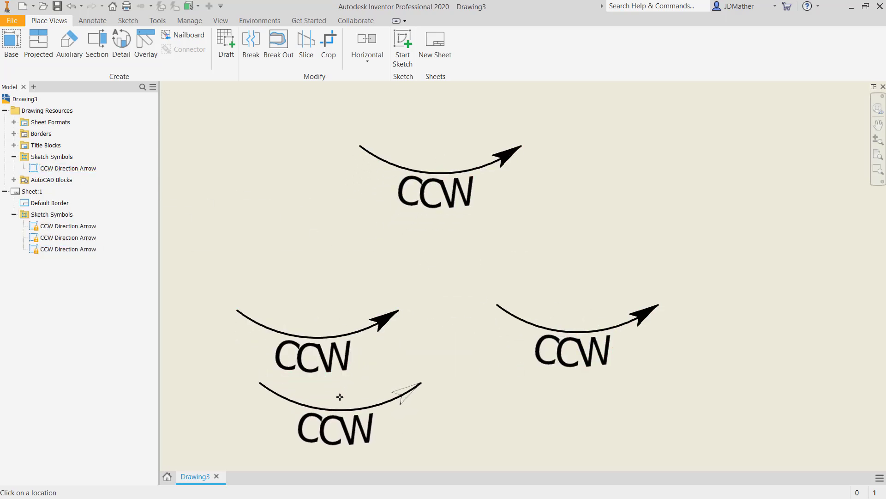
key("Escape")
scroll(323, 351, "up", 1)
scroll(313, 308, "down", 3)
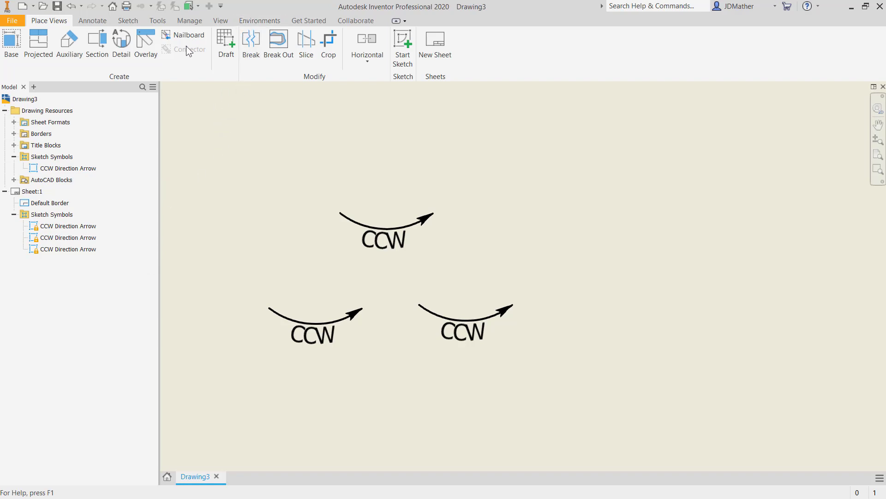
Start inserting the local CCW Direction Arrow sketch symbol with its scale set to 3
left_click(93, 20)
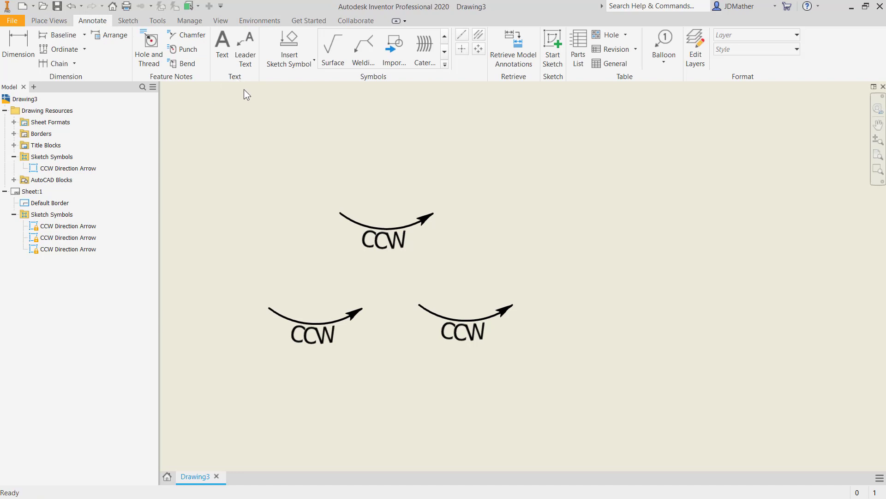
left_click(295, 68)
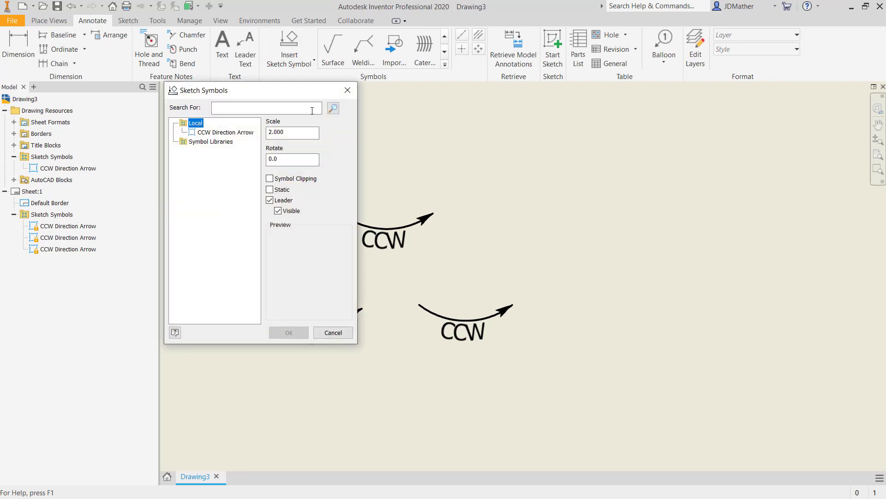
mouse_move(296, 94)
left_mouse_down()
mouse_move(796, 204)
mouse_move(764, 149)
left_mouse_up()
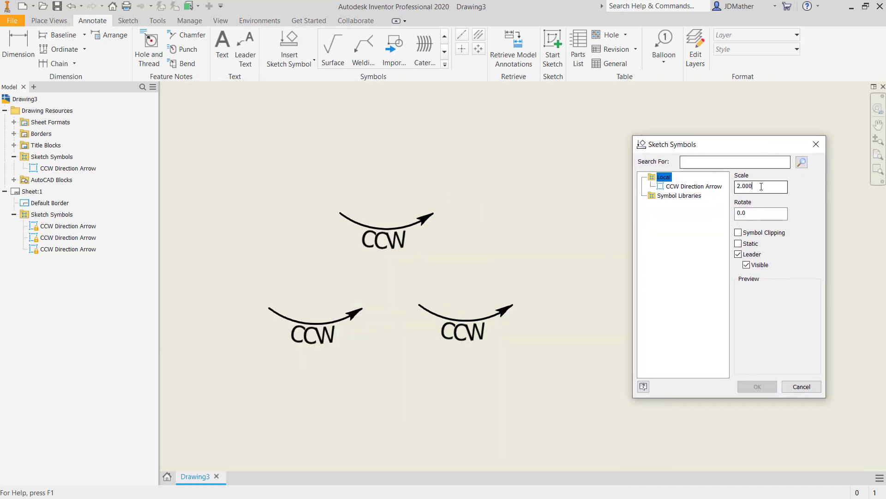
type("3")
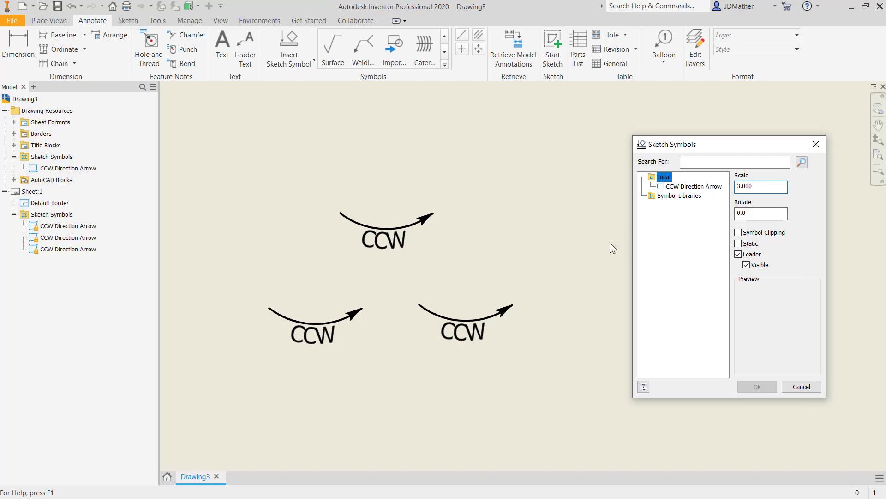
left_click(603, 253)
left_click(670, 187)
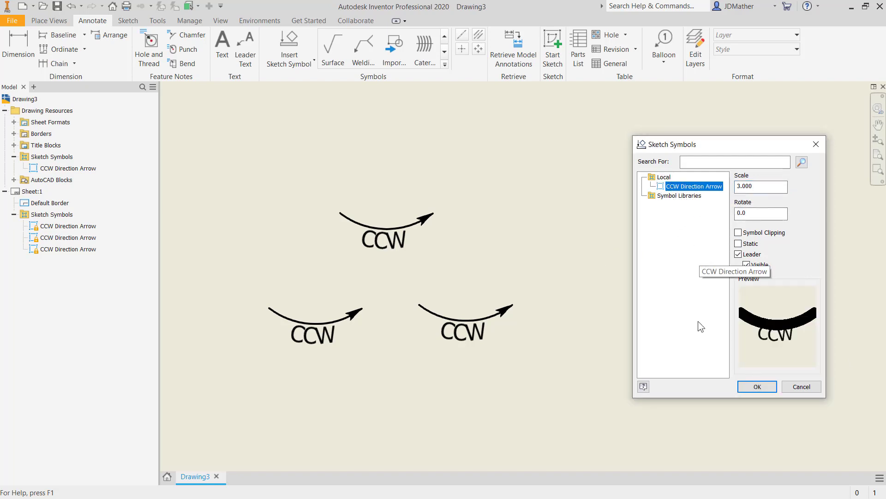
left_click(757, 387)
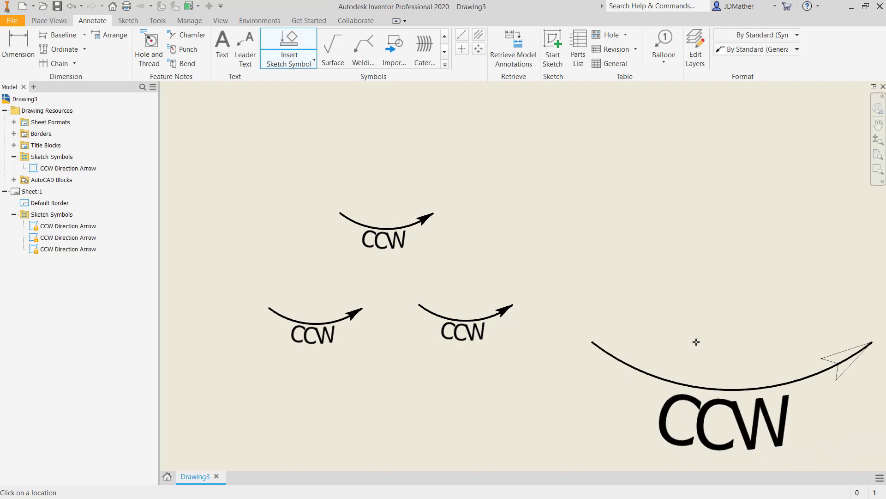
Place one enlarged CCW arrow symbol on the sheet beside the three smaller ones
scroll(688, 323, "up", 3)
left_click(682, 279)
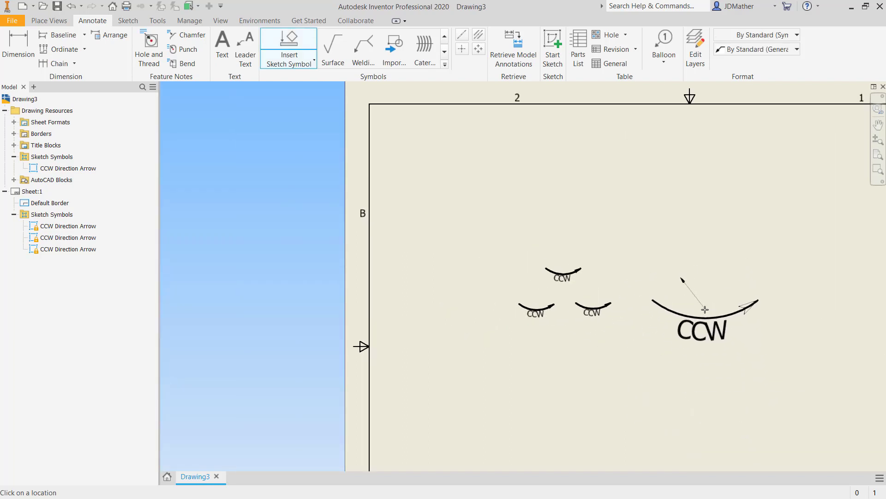
left_click(680, 286)
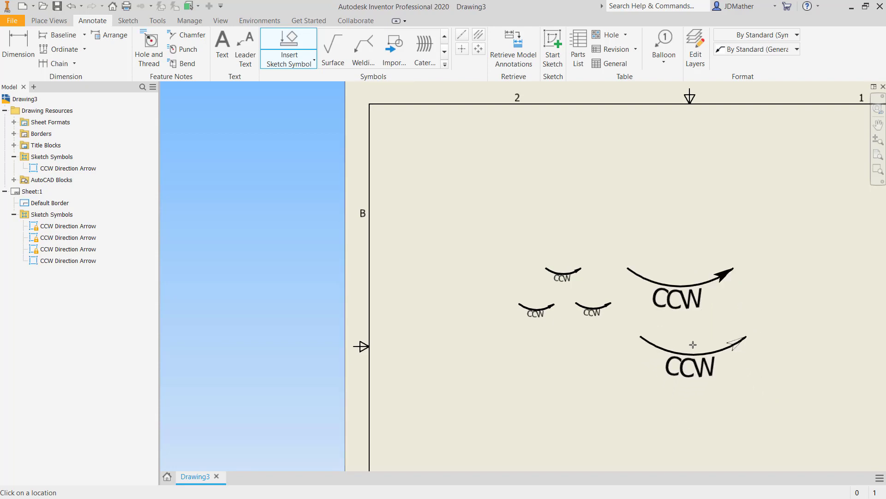
scroll(647, 314, "up", 5)
scroll(596, 335, "down", 2)
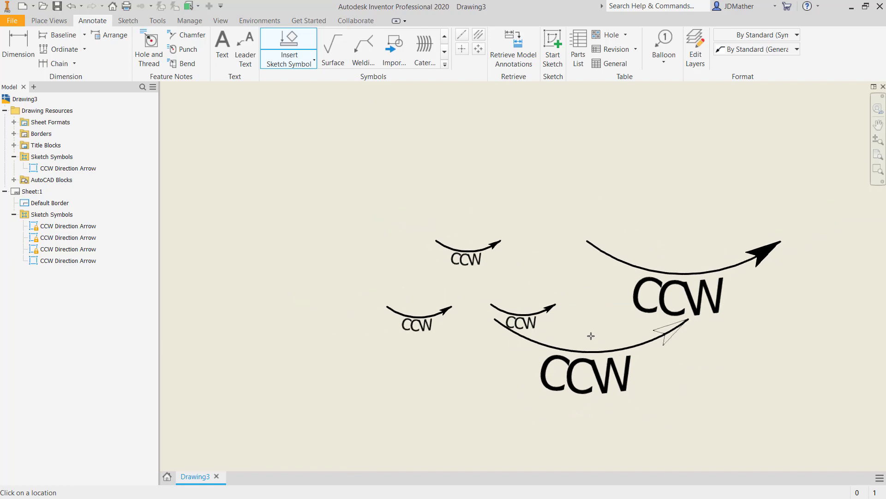
scroll(711, 327, "up", 1)
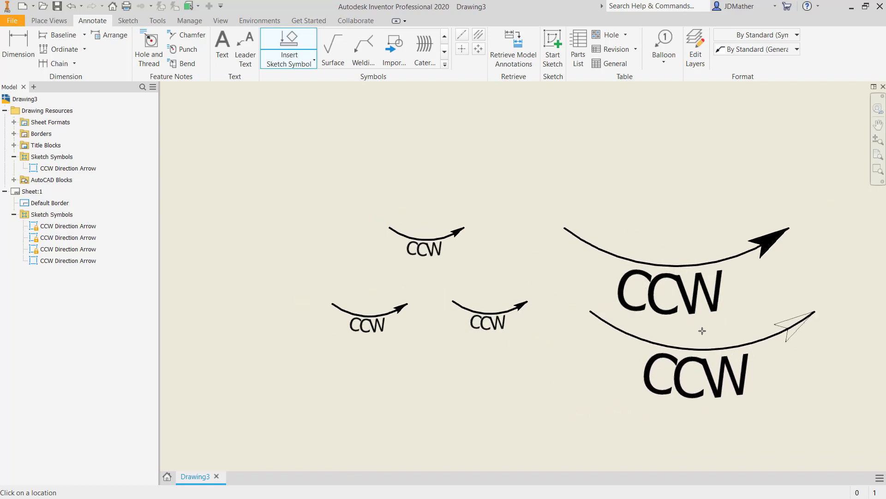